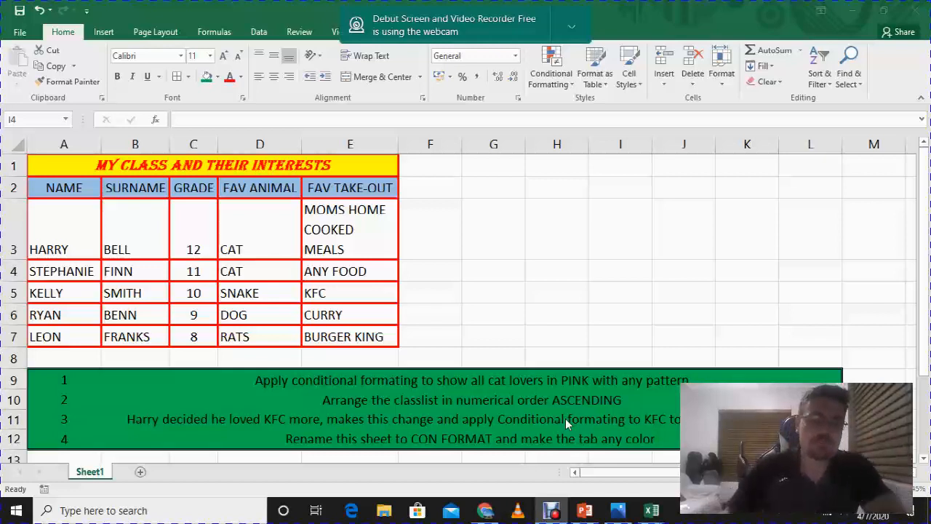
pyautogui.click(53, 377)
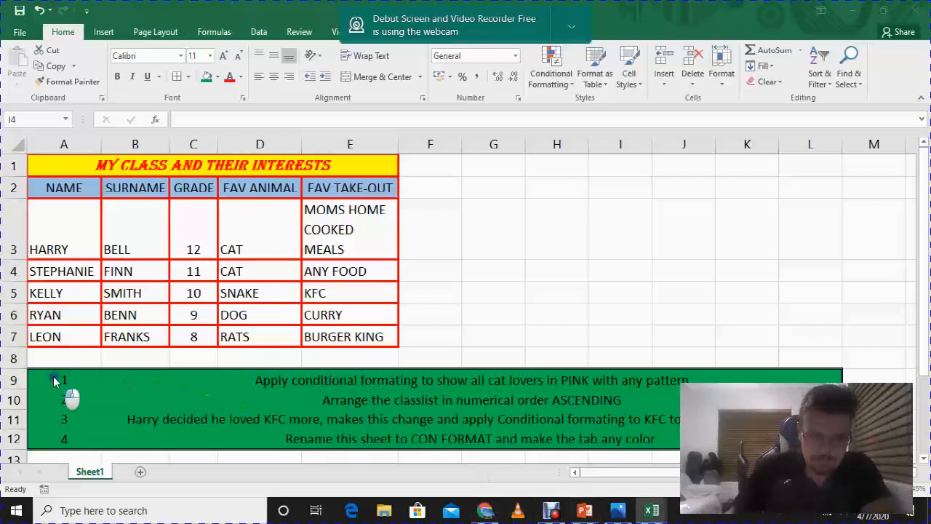
pyautogui.click(54, 380)
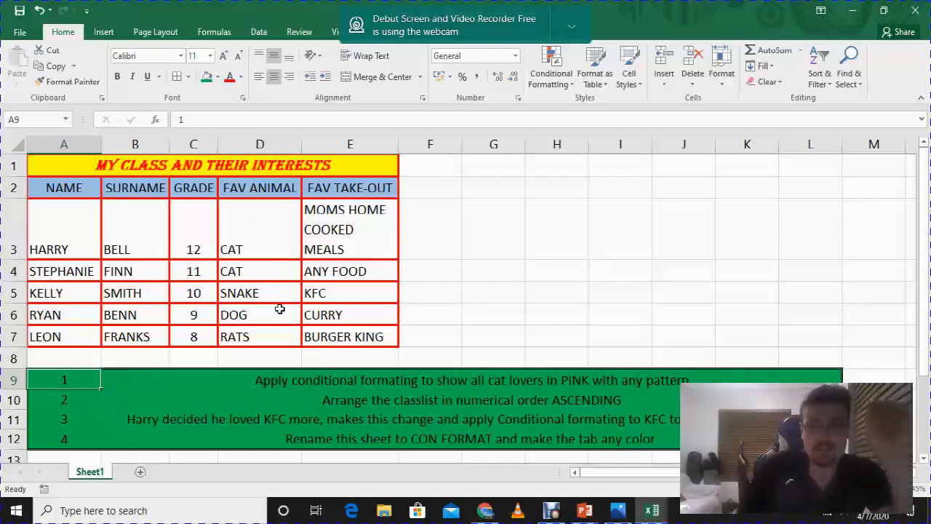
# - Try filling the two CAT cells D3 and D4 manually with light orange, and undo both fills
pyautogui.click(258, 215)
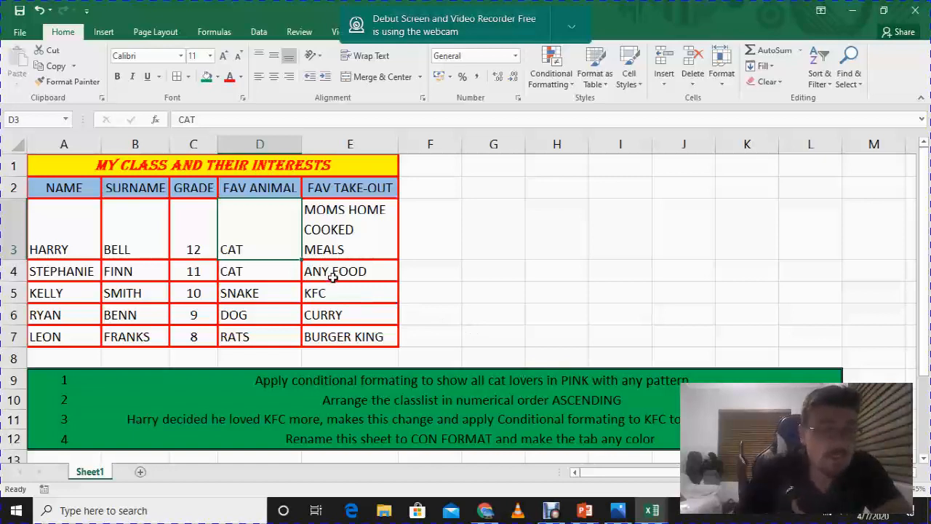
pyautogui.click(216, 75)
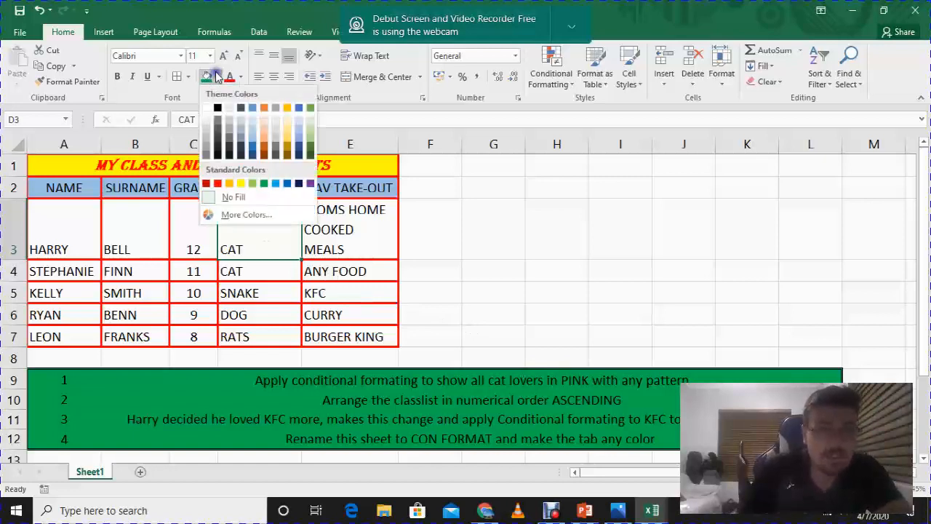
pyautogui.click(264, 141)
pyautogui.click(250, 269)
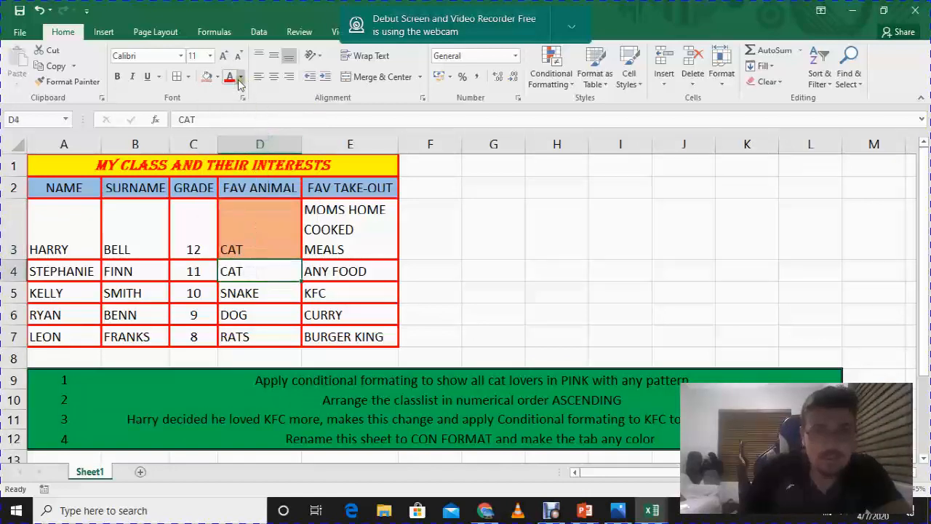
pyautogui.click(208, 77)
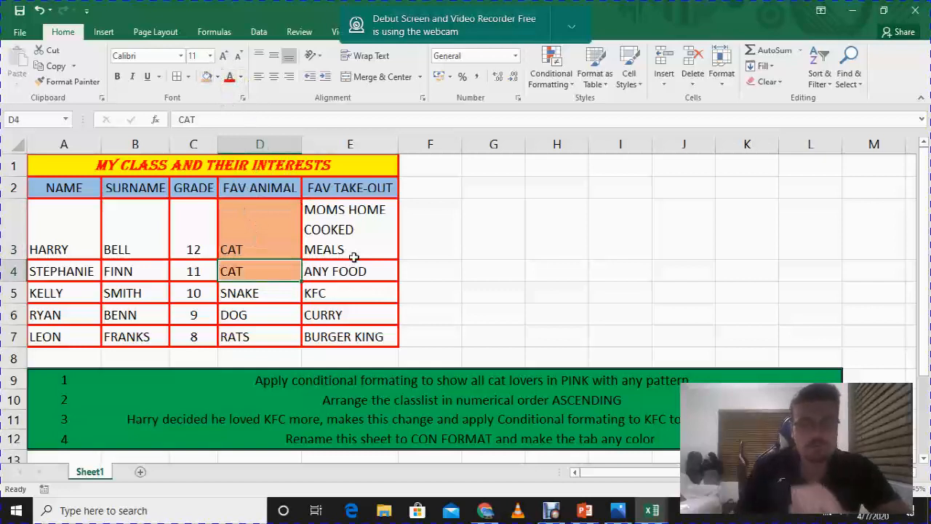
pyautogui.hotkey('ctrl', 'z')
pyautogui.hotkey('ctrl', 'z')
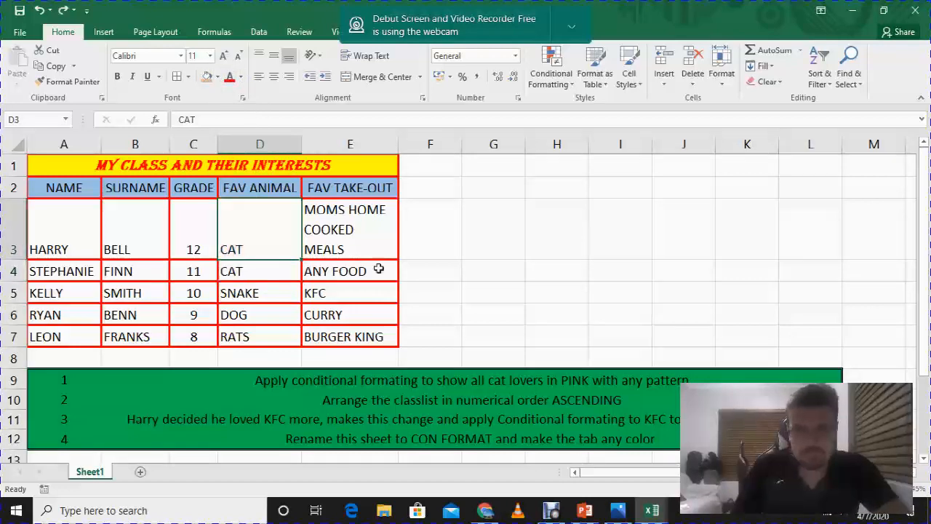
pyautogui.click(494, 268)
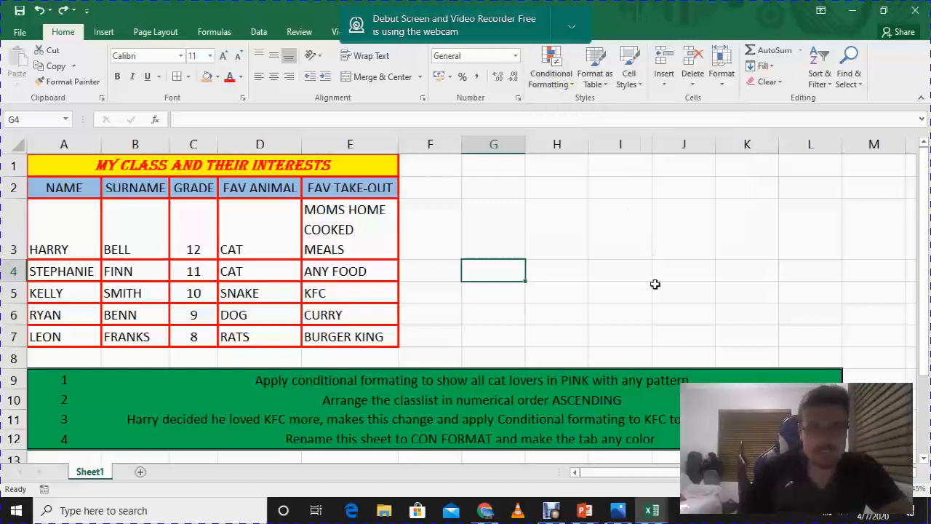
pyautogui.click(617, 301)
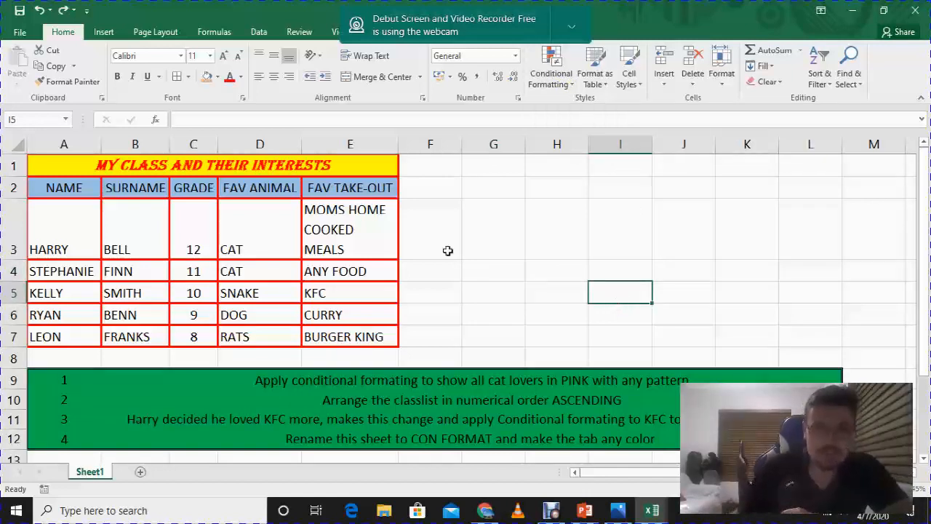
pyautogui.click(264, 232)
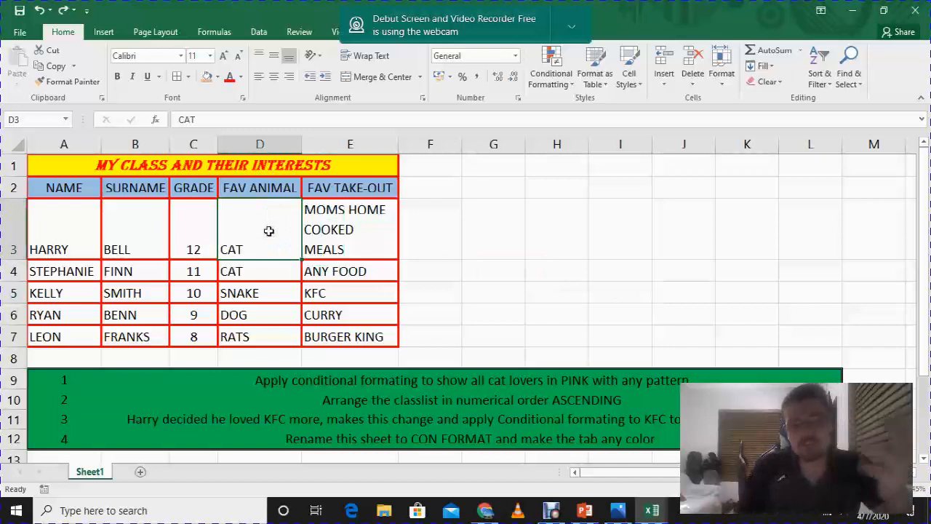
pyautogui.keyDown('ctrl'); pyautogui.click(264, 272); pyautogui.keyUp('ctrl')
pyautogui.click(530, 225)
pyautogui.click(263, 230)
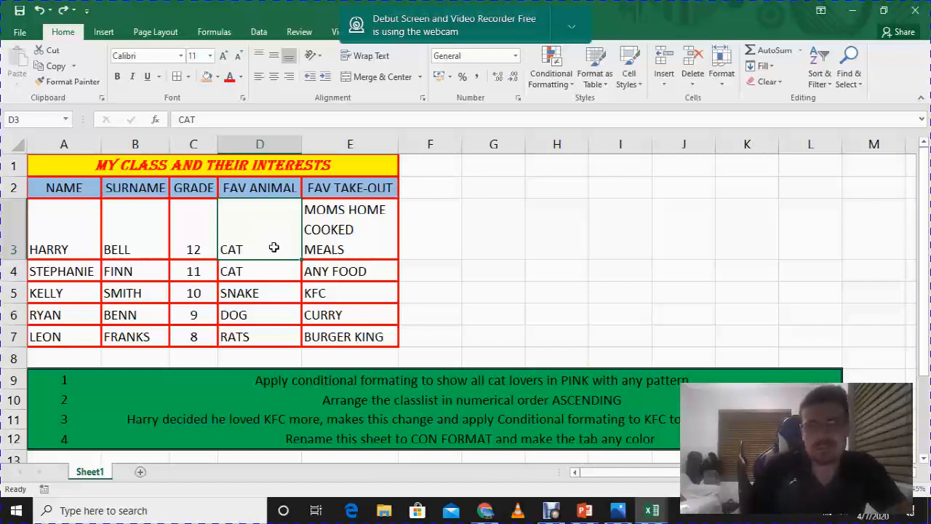
# - Start a new conditional formatting rule for the whole class table, A1:E7
pyautogui.moveTo(41, 165); pyautogui.dragTo(307, 336)
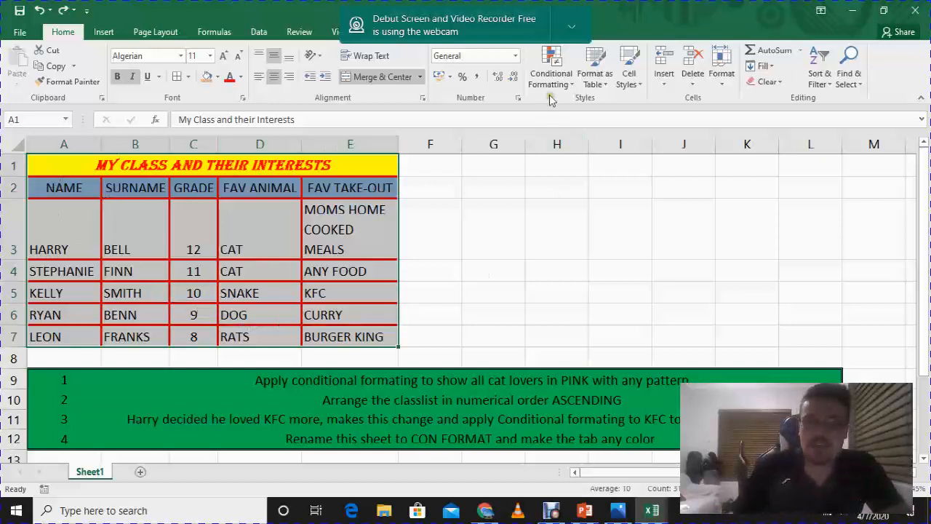
pyautogui.click(559, 68)
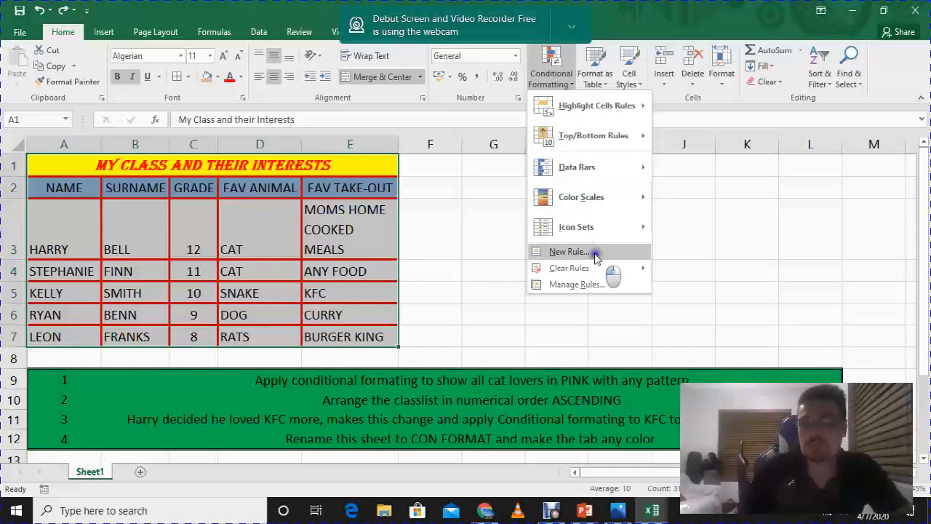
pyautogui.click(568, 251)
pyautogui.moveTo(618, 70); pyautogui.dragTo(497, 93)
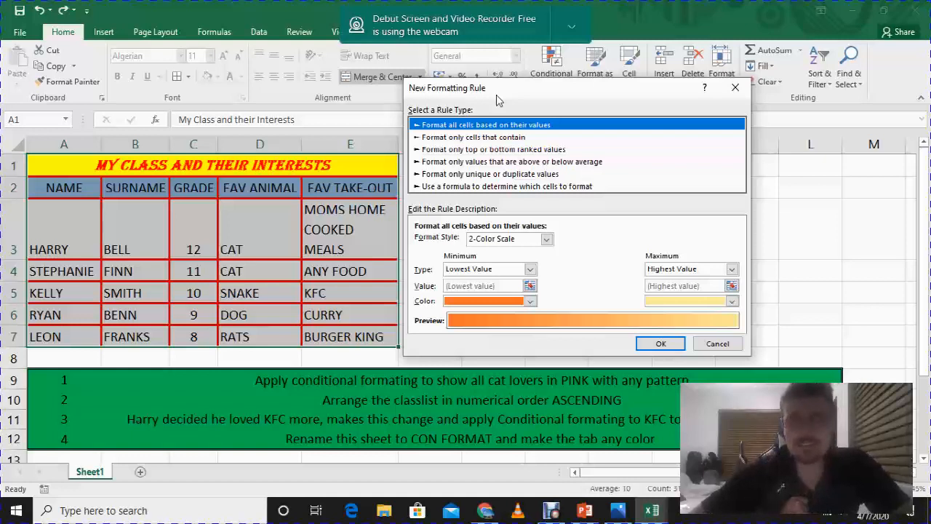
# - Examine the settings offered by each conditional formatting rule type, through to the formula-based one
pyautogui.press('Down')
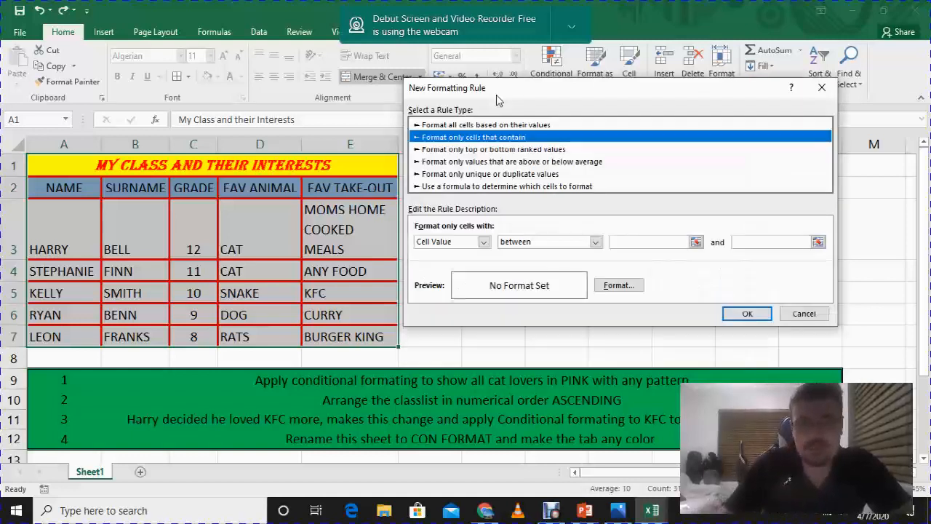
pyautogui.press('Up')
pyautogui.press('Down')
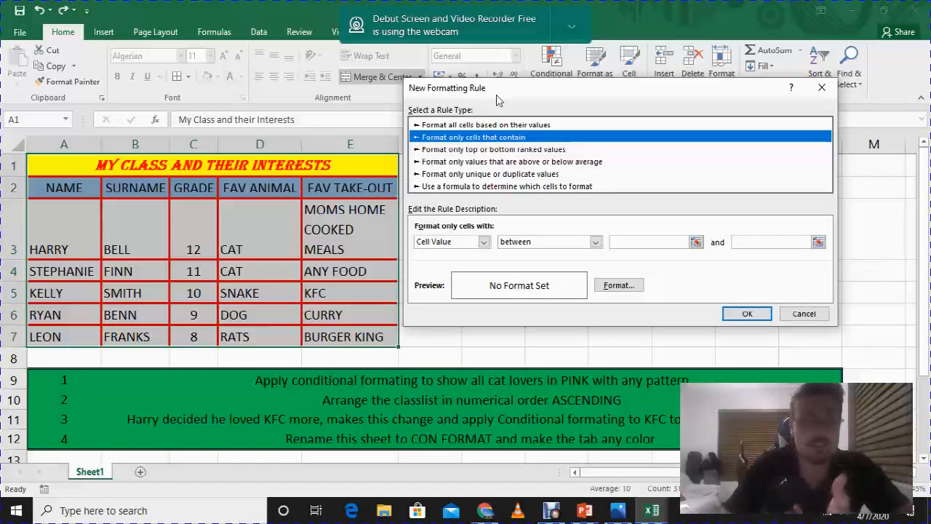
pyautogui.press('Down')
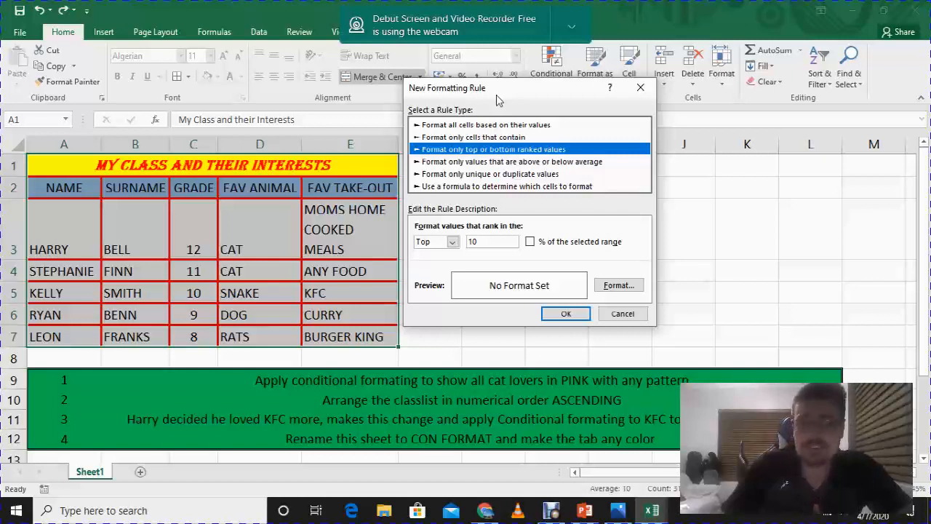
pyautogui.press('Down')
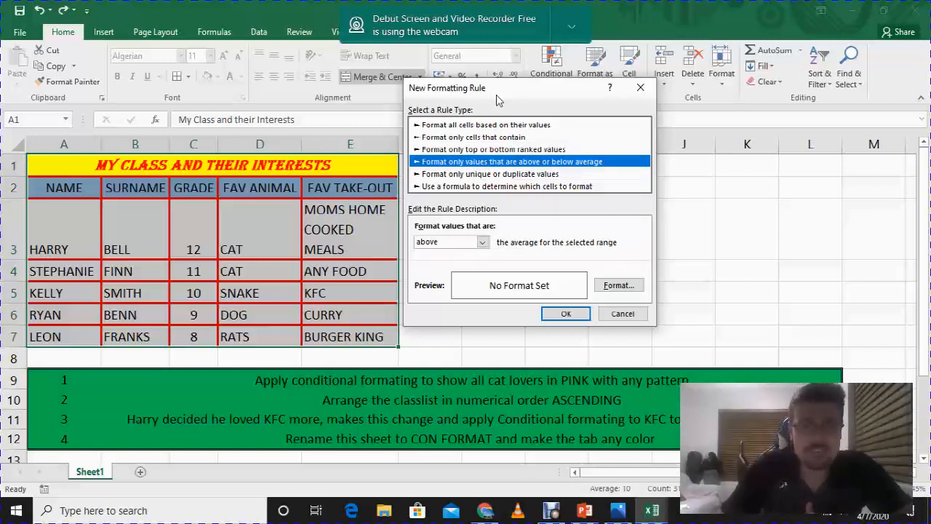
pyautogui.press('Down')
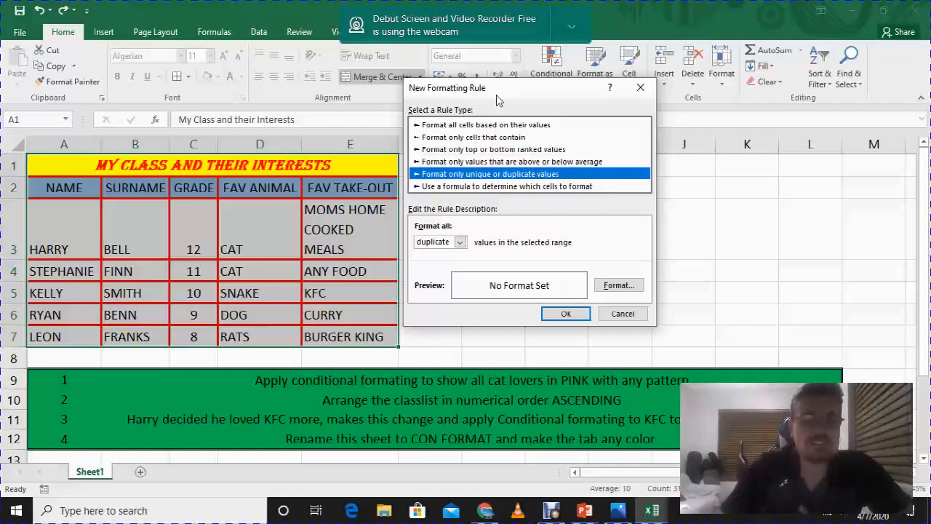
pyautogui.press('Down')
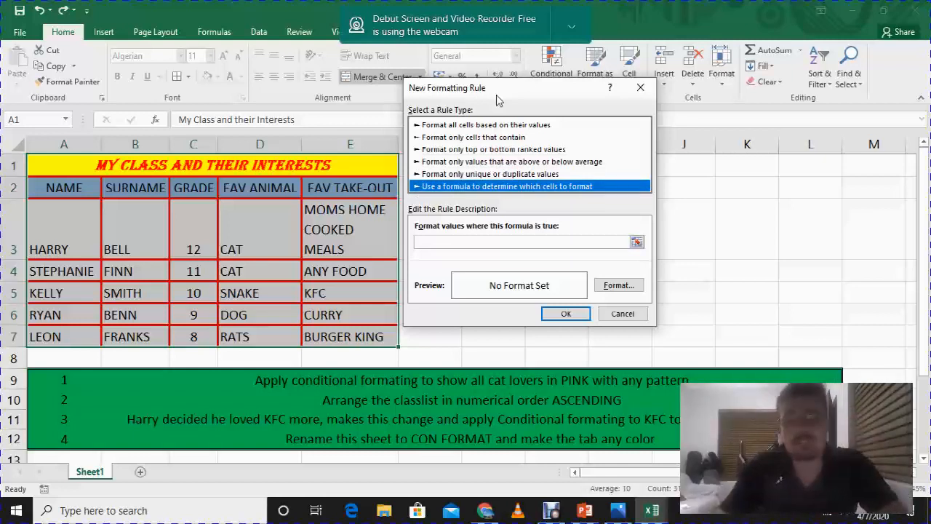
# - Set the rule to format only cells that contain specific text, containing CAT
pyautogui.press('Up')
pyautogui.press('Up')
pyautogui.press('Up')
pyautogui.press('Up')
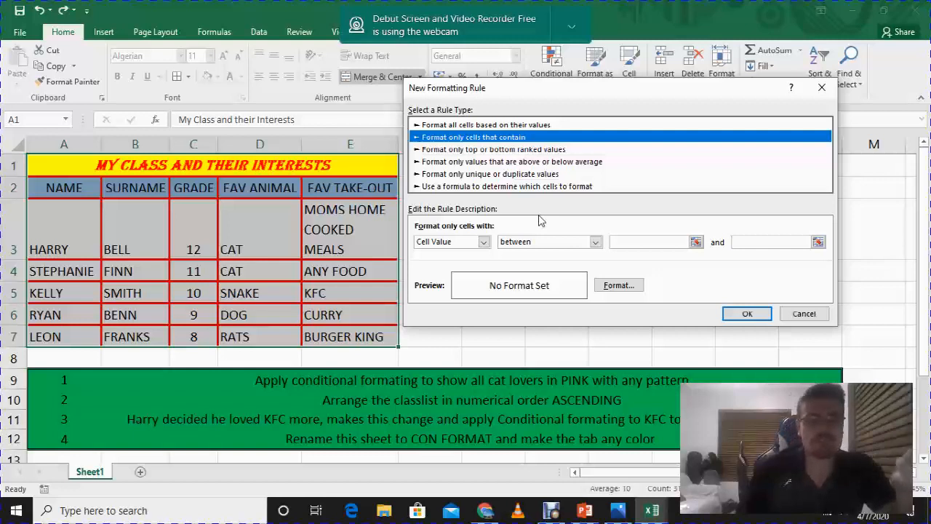
pyautogui.click(483, 242)
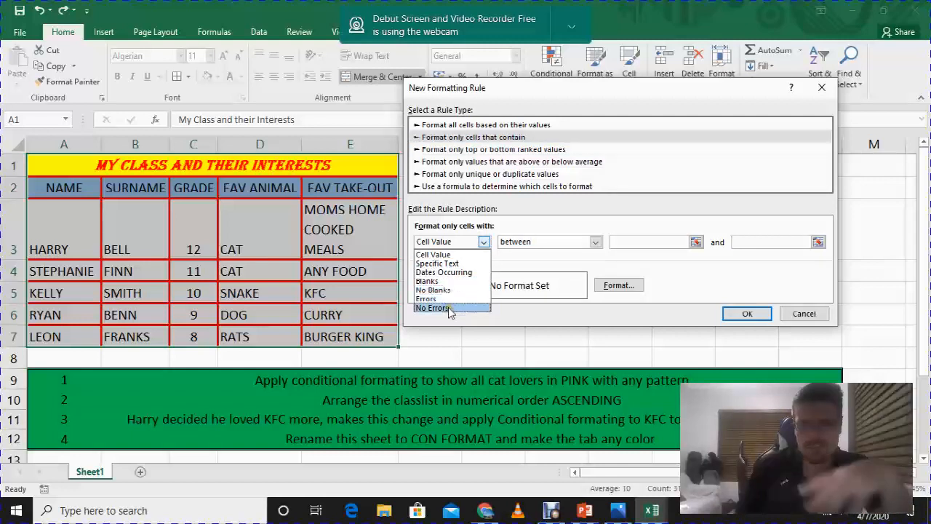
pyautogui.click(443, 264)
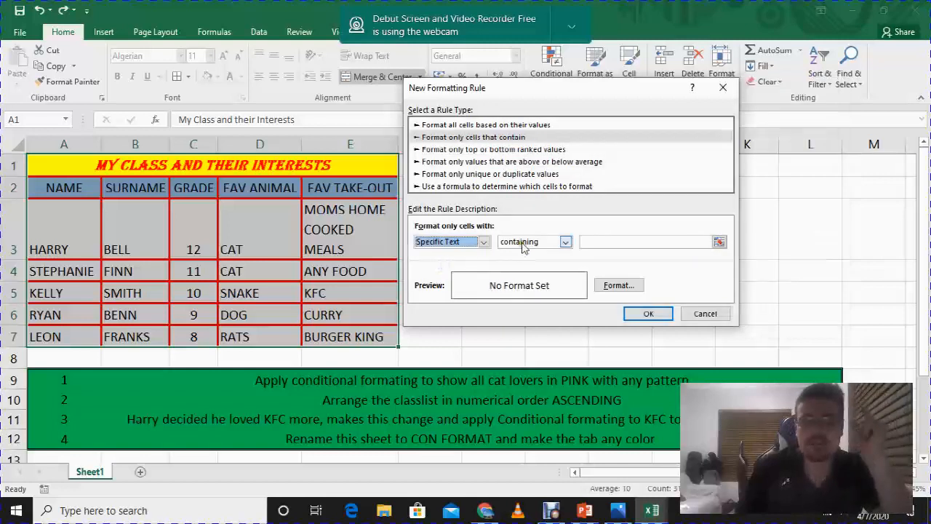
pyautogui.click(565, 241)
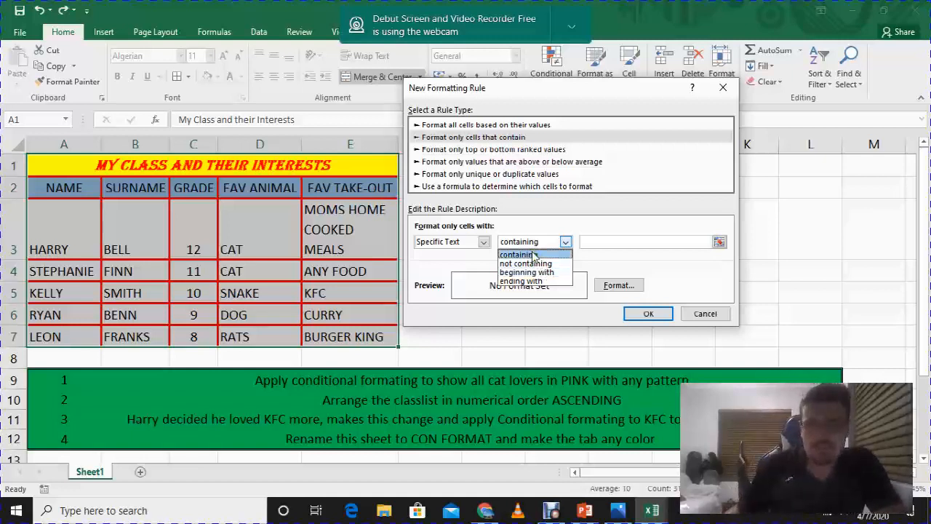
pyautogui.click(534, 254)
pyautogui.click(601, 240)
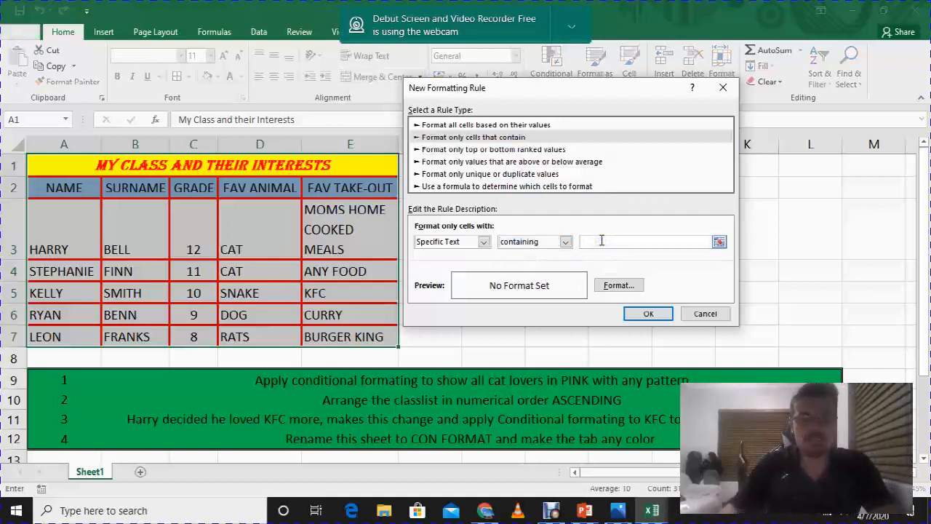
pyautogui.write('c')
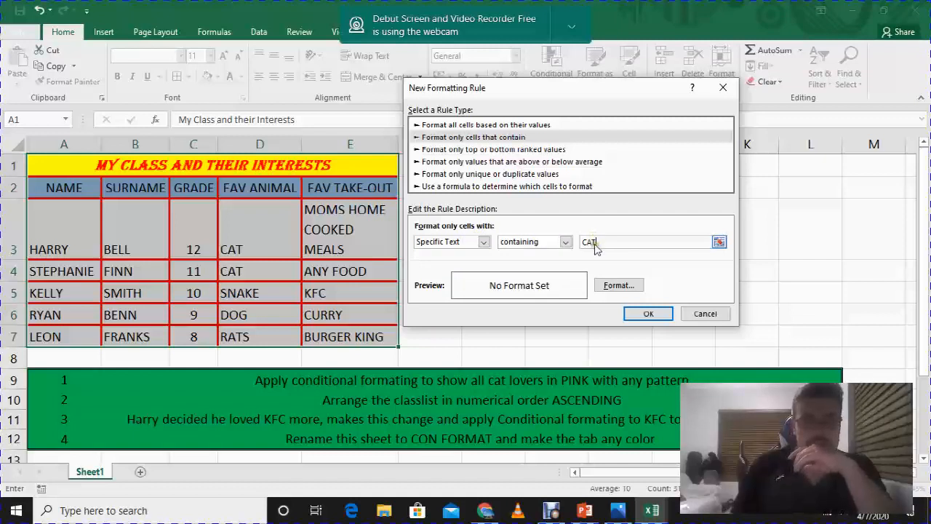
# - Give the CAT rule a light orange fill with a sparse dotted pattern and apply it to the table
pyautogui.click(617, 285)
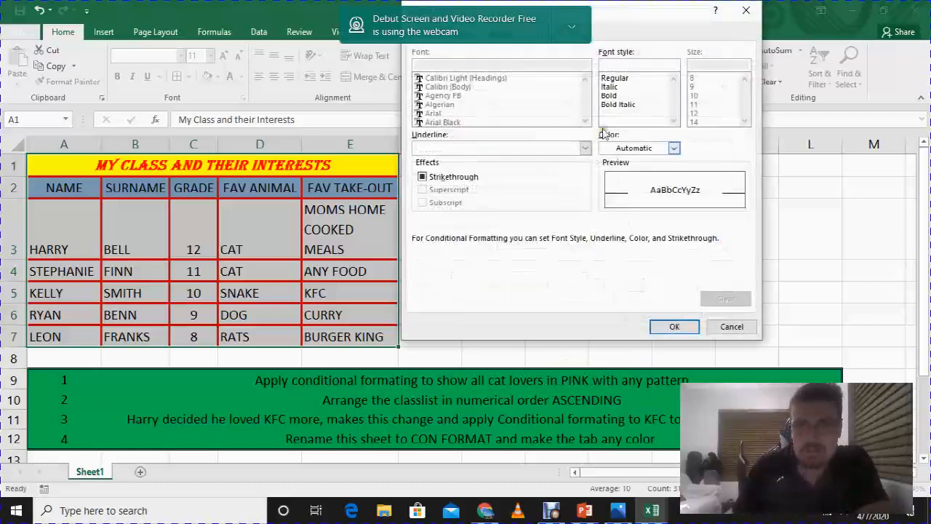
pyautogui.moveTo(617, 114); pyautogui.dragTo(594, 92)
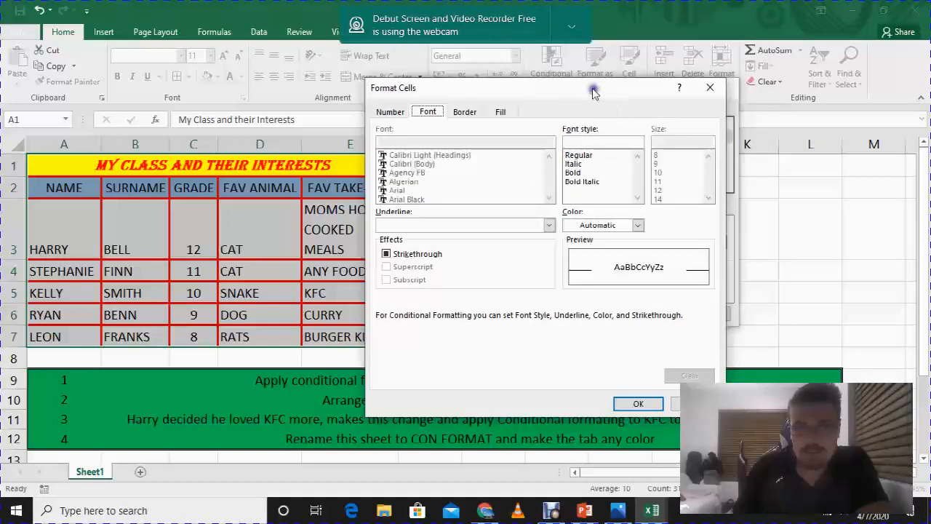
pyautogui.click(501, 112)
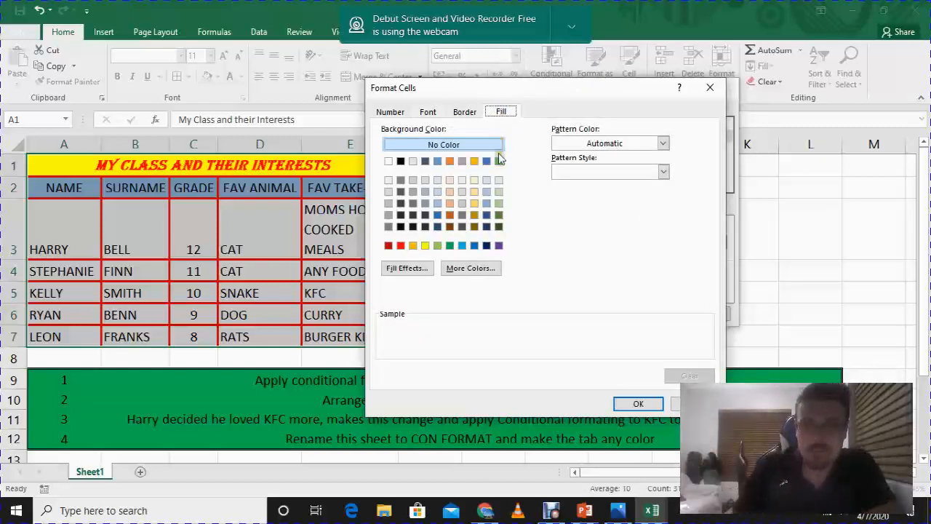
pyautogui.click(451, 203)
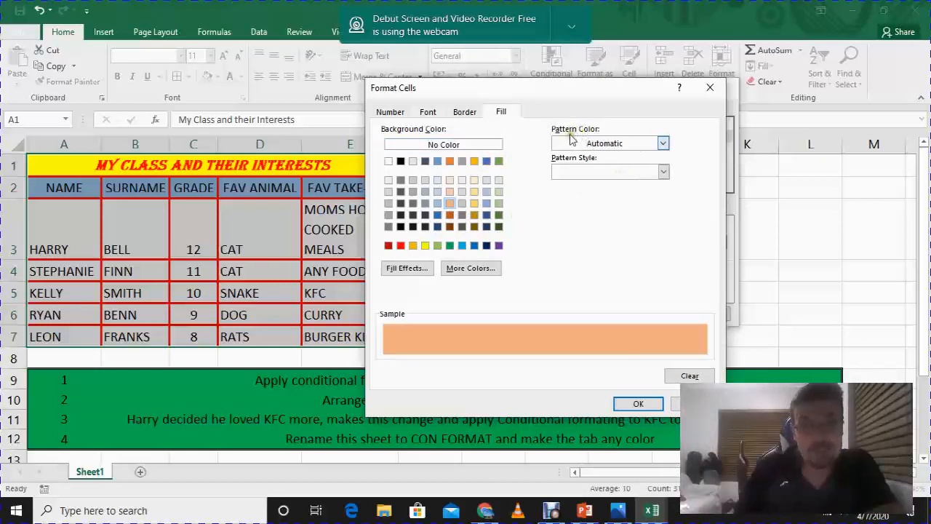
pyautogui.click(662, 171)
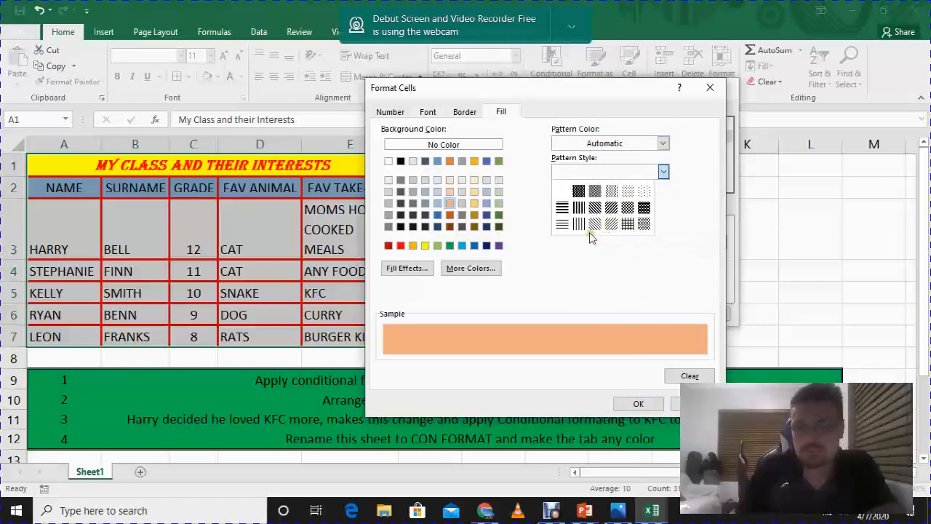
pyautogui.click(643, 191)
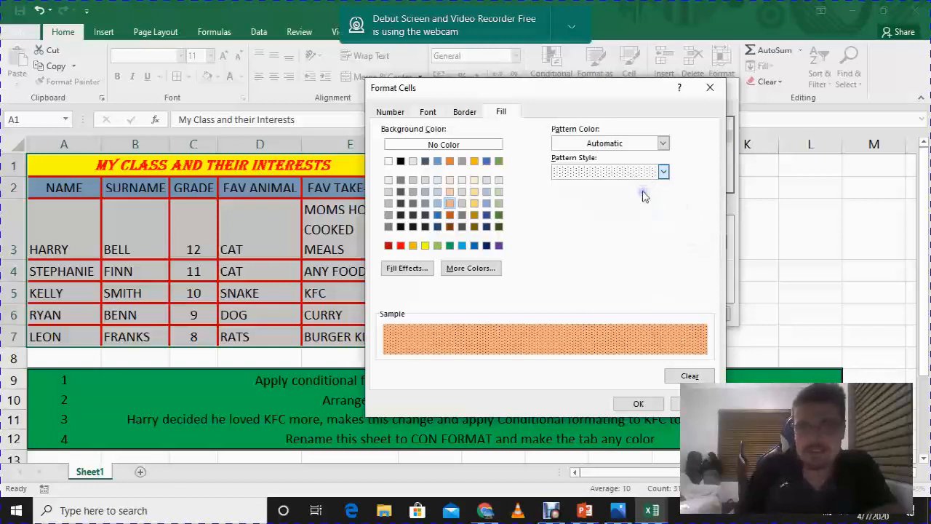
pyautogui.click(637, 403)
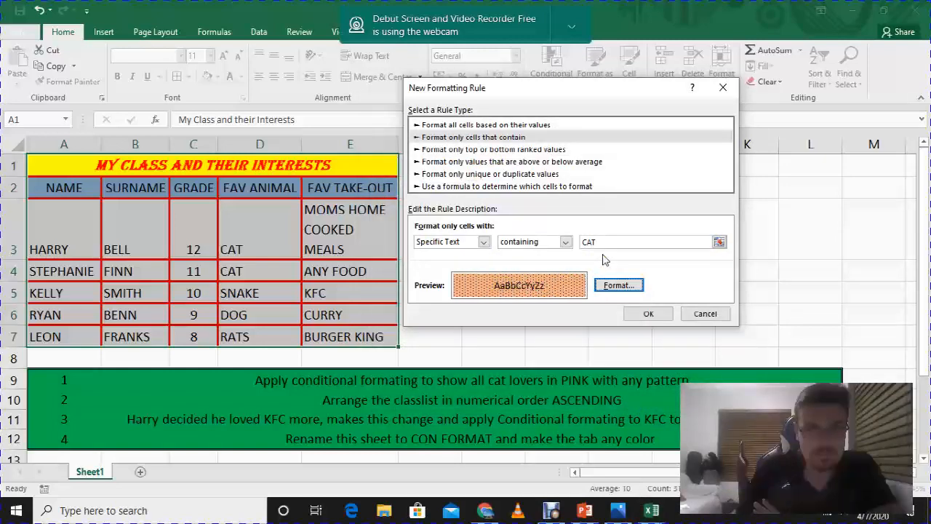
pyautogui.click(648, 313)
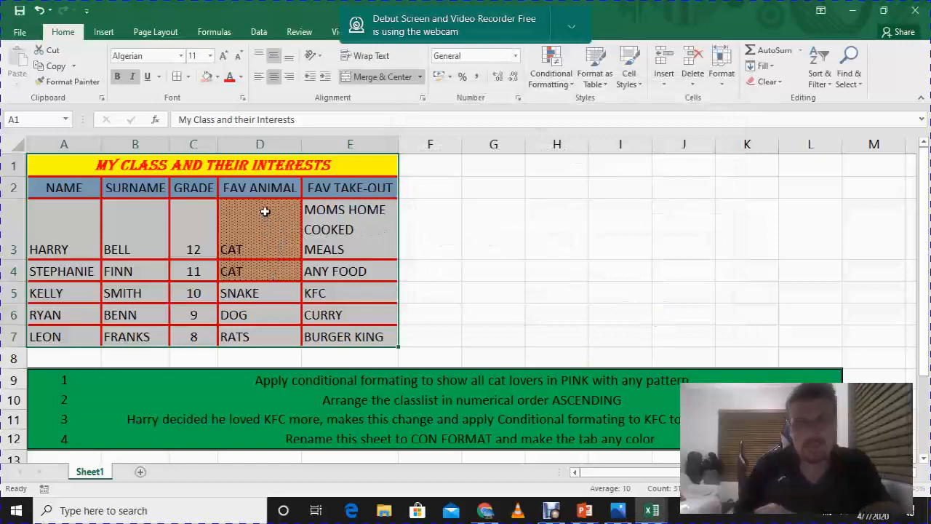
pyautogui.scroll(3, 265, 212)
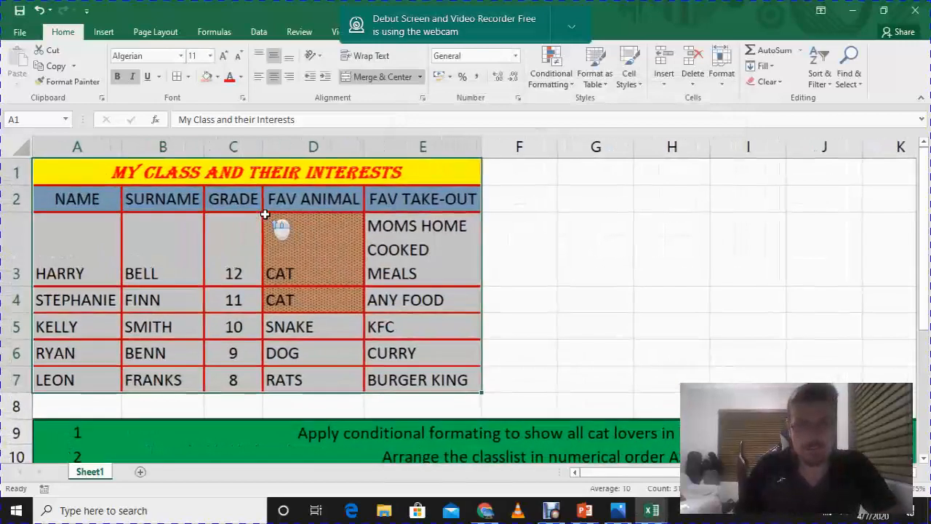
# - Fill the first task's row, both its number cell A9 and its text cell B9, with light grey to mark it done
pyautogui.scroll(1, 264, 216)
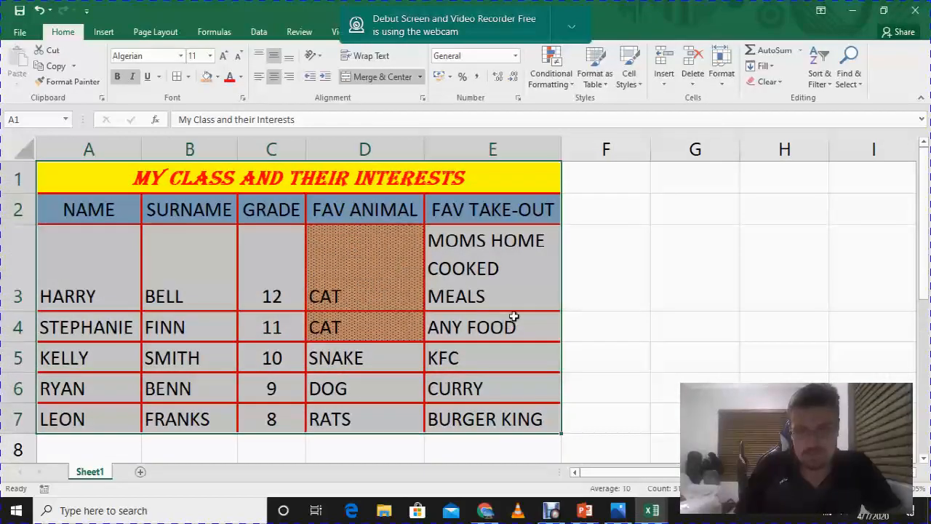
pyautogui.scroll(-2, 514, 315)
pyautogui.scroll(-2, 514, 316)
pyautogui.click(171, 326)
pyautogui.click(217, 76)
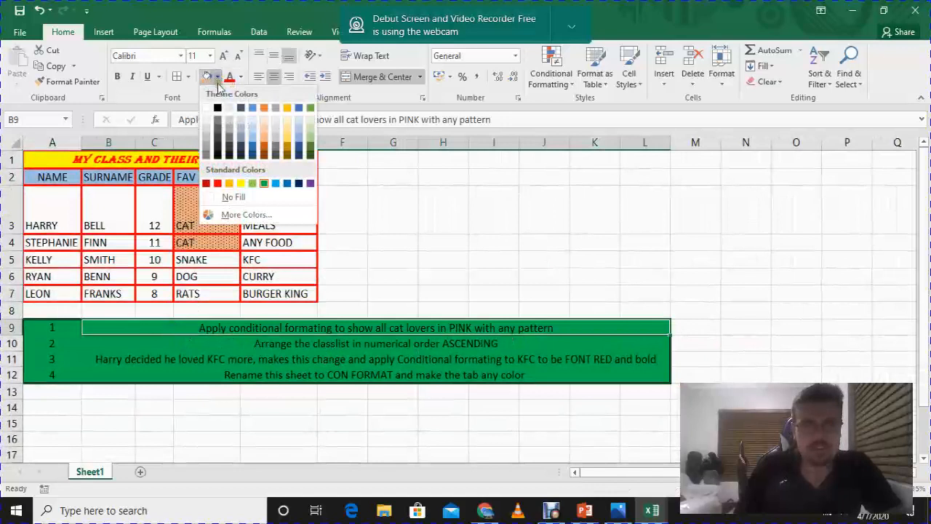
pyautogui.click(207, 131)
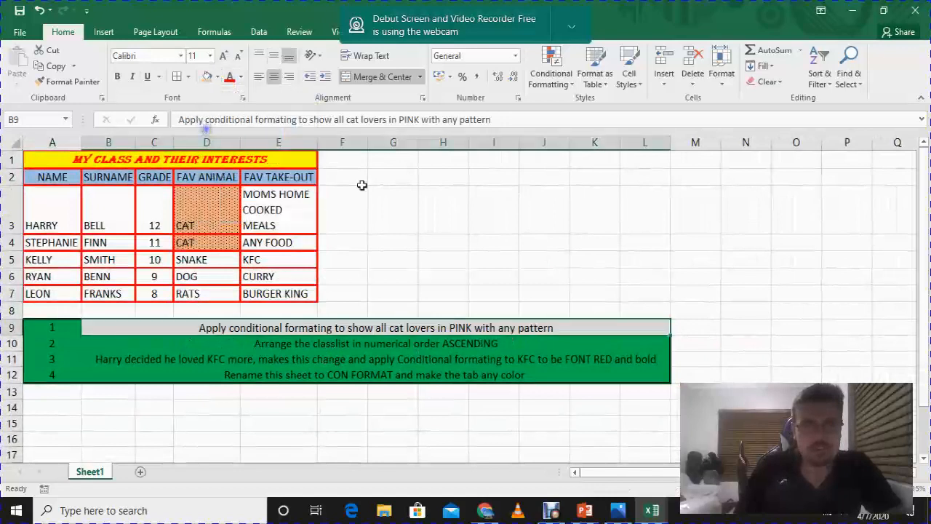
pyautogui.click(55, 328)
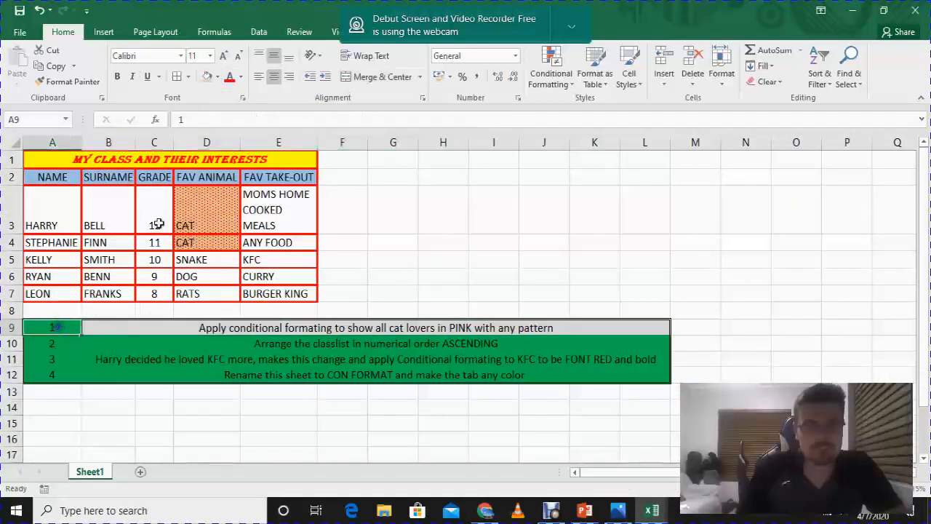
pyautogui.click(207, 76)
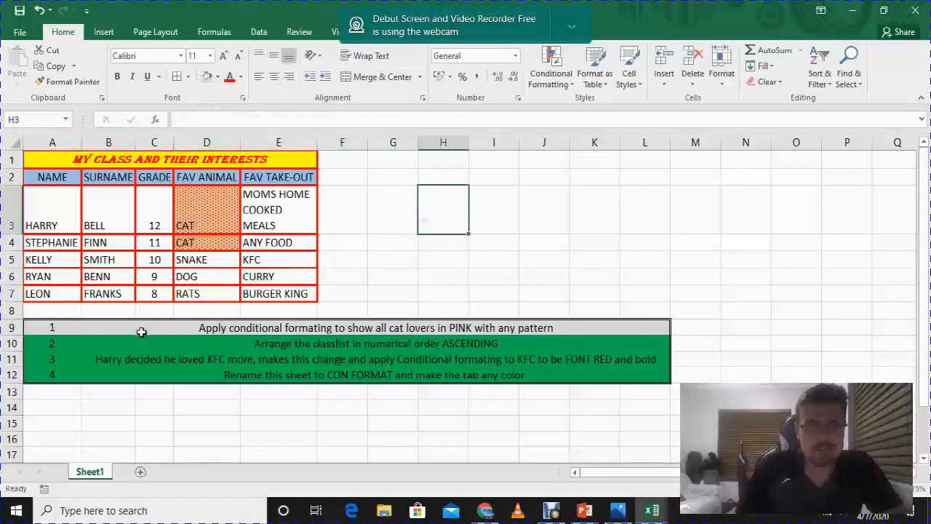
pyautogui.click(57, 344)
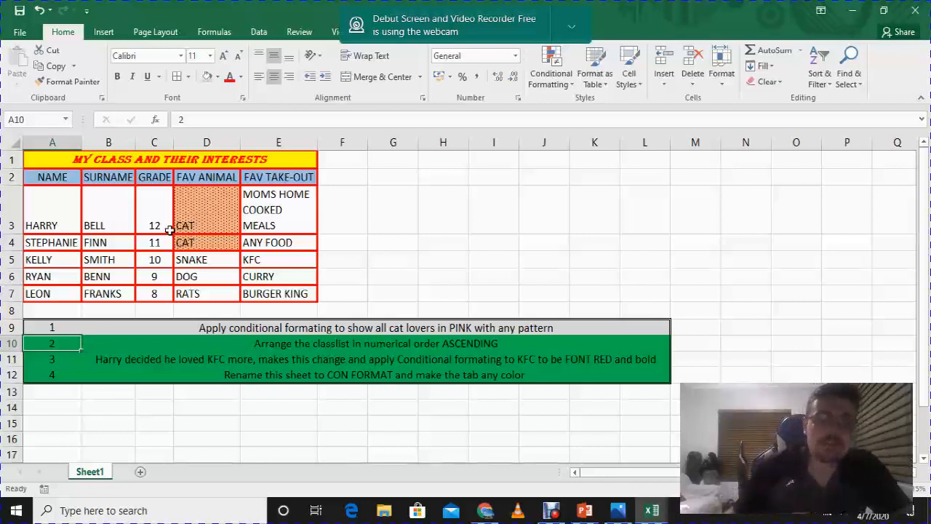
pyautogui.click(159, 142)
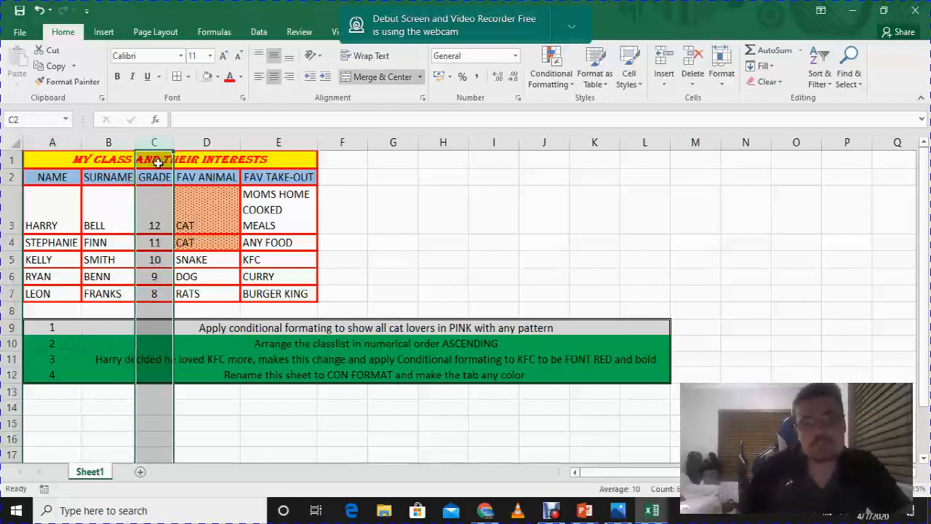
pyautogui.click(829, 82)
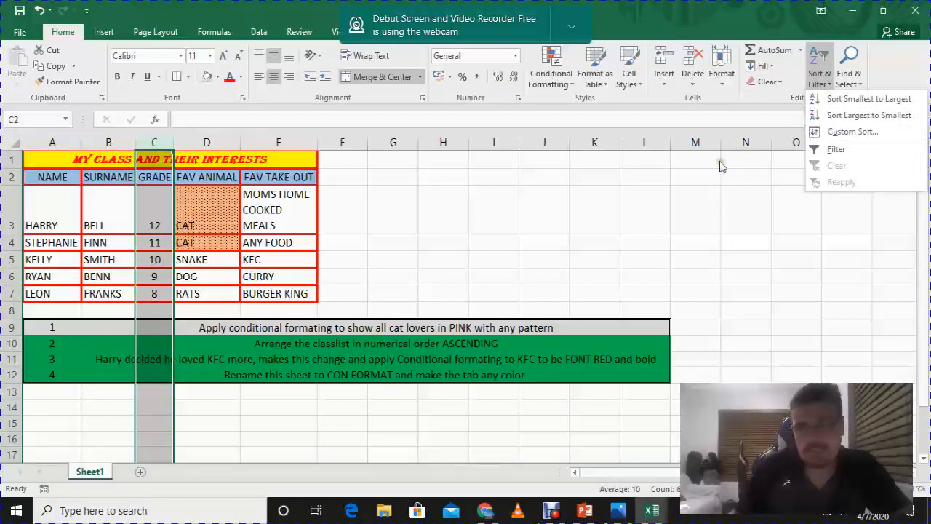
pyautogui.click(663, 201)
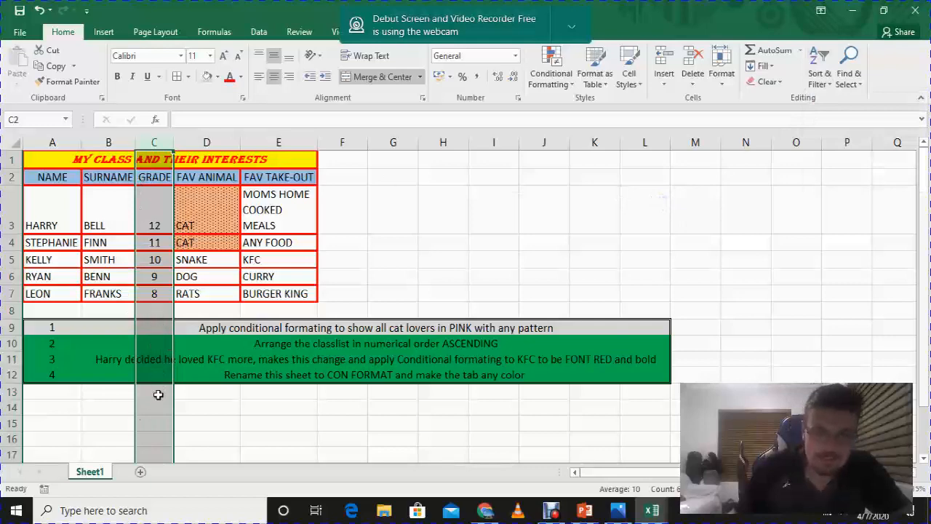
pyautogui.scroll(-9, 152, 408)
pyautogui.scroll(-10, 151, 407)
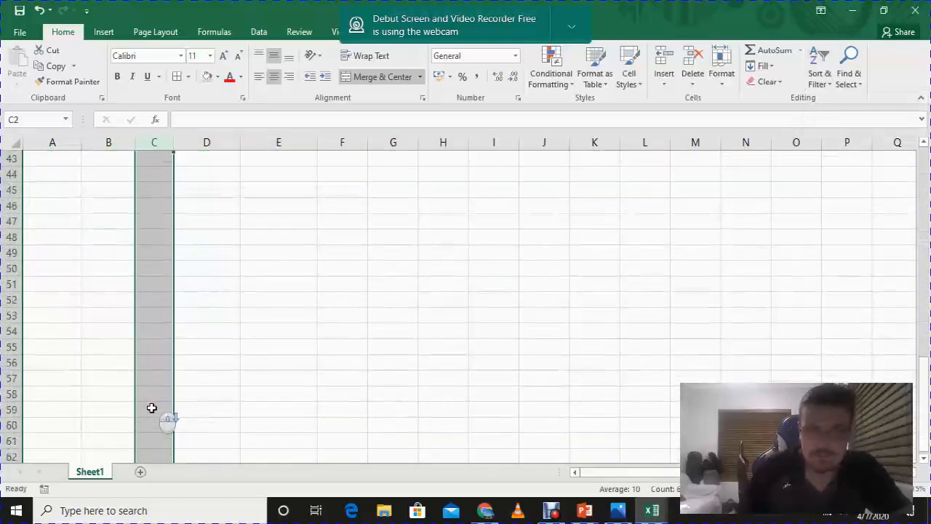
pyautogui.scroll(13, 152, 392)
pyautogui.scroll(7, 154, 359)
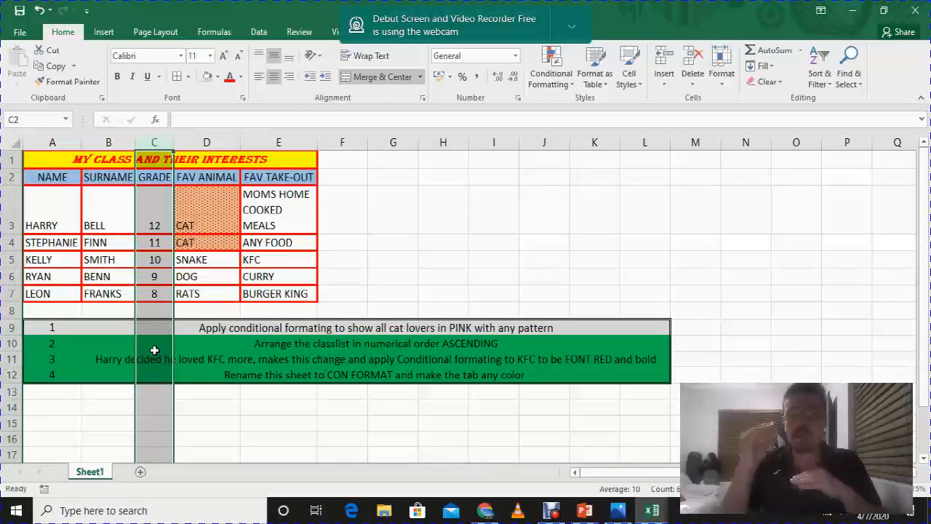
pyautogui.click(436, 240)
pyautogui.click(154, 197)
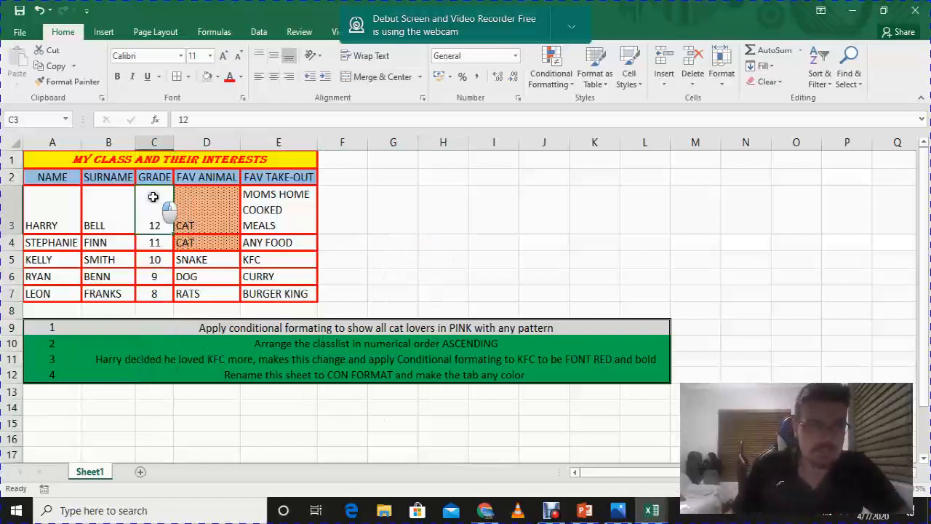
pyautogui.moveTo(153, 197); pyautogui.dragTo(150, 291)
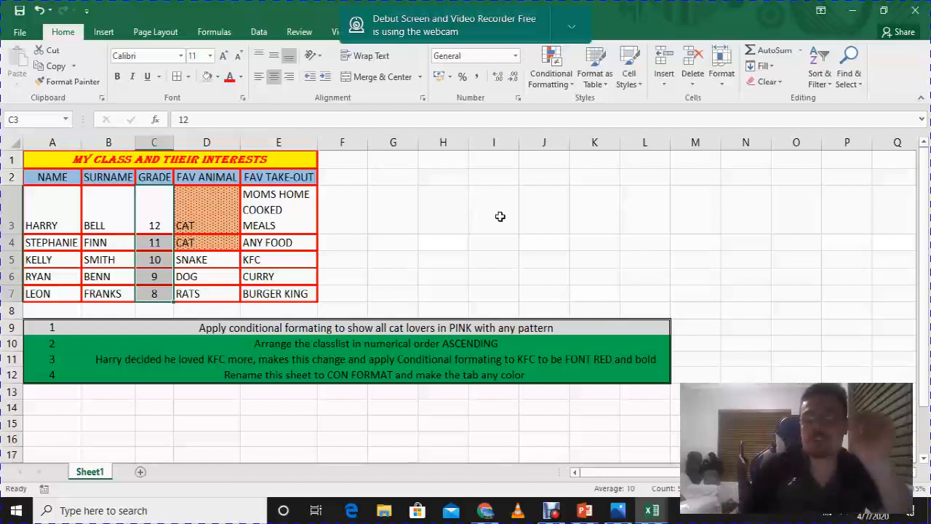
pyautogui.click(76, 292)
pyautogui.moveTo(76, 292); pyautogui.dragTo(263, 289)
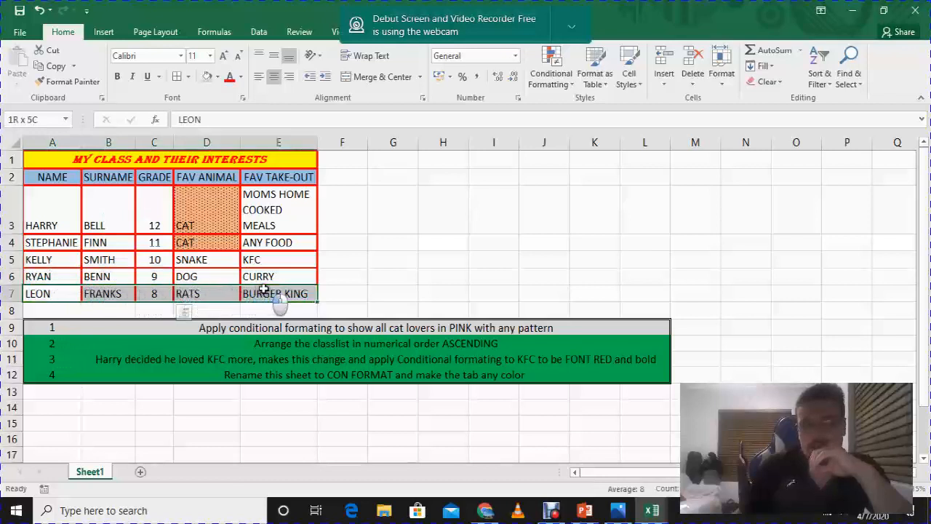
pyautogui.click(361, 229)
pyautogui.moveTo(158, 197); pyautogui.dragTo(153, 294)
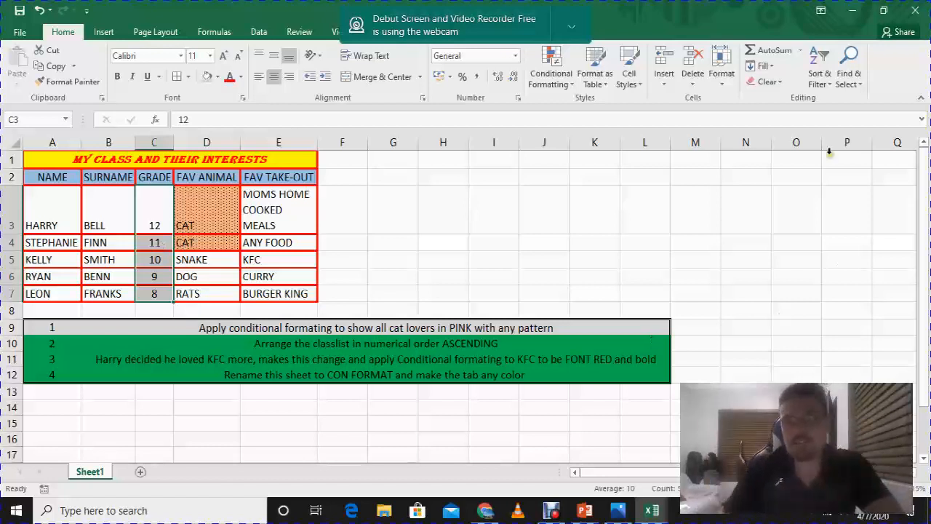
pyautogui.click(157, 197)
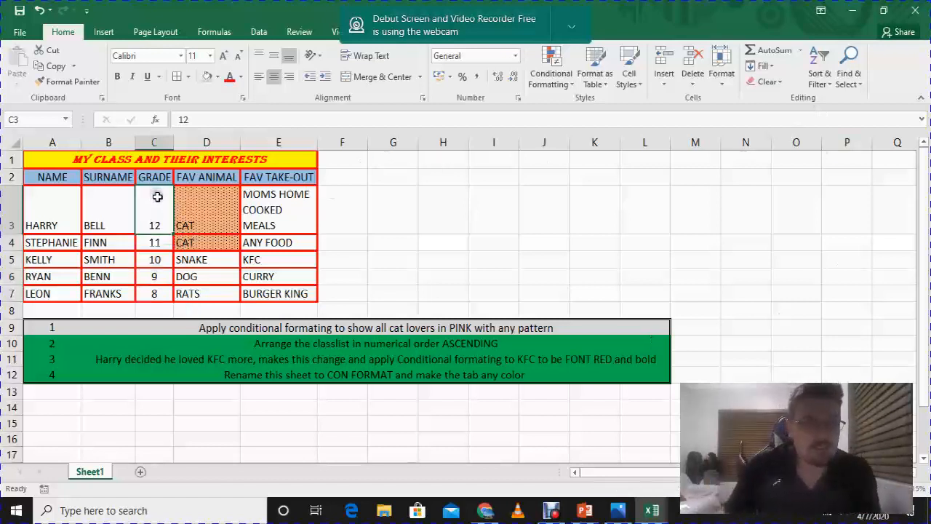
pyautogui.click(155, 176)
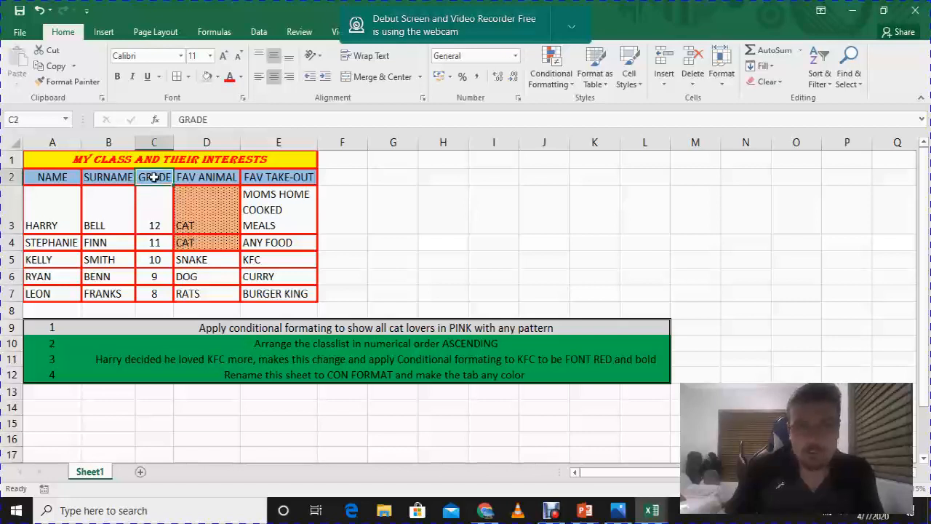
# - Sort the grades in C3:C7 from smallest to largest, expanding the selection so the whole student rows move together
pyautogui.moveTo(155, 202); pyautogui.dragTo(153, 292)
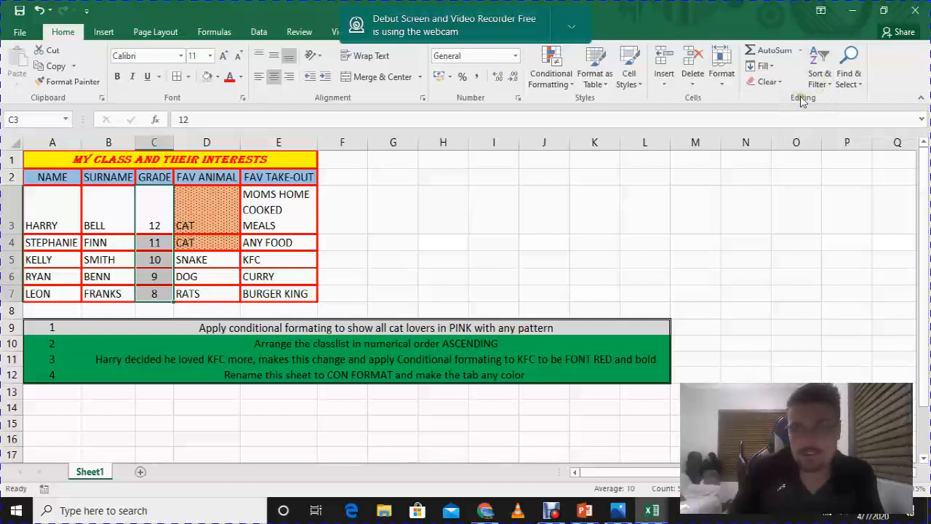
pyautogui.click(830, 85)
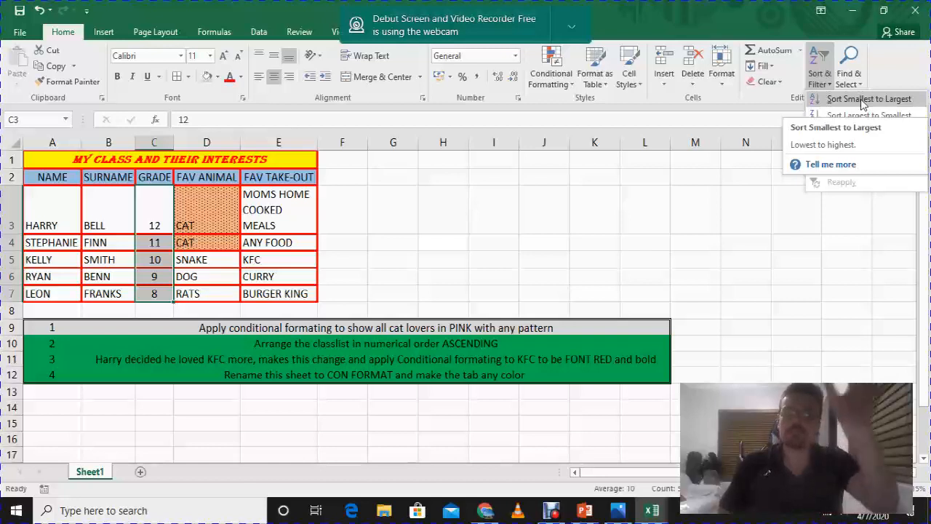
pyautogui.click(862, 102)
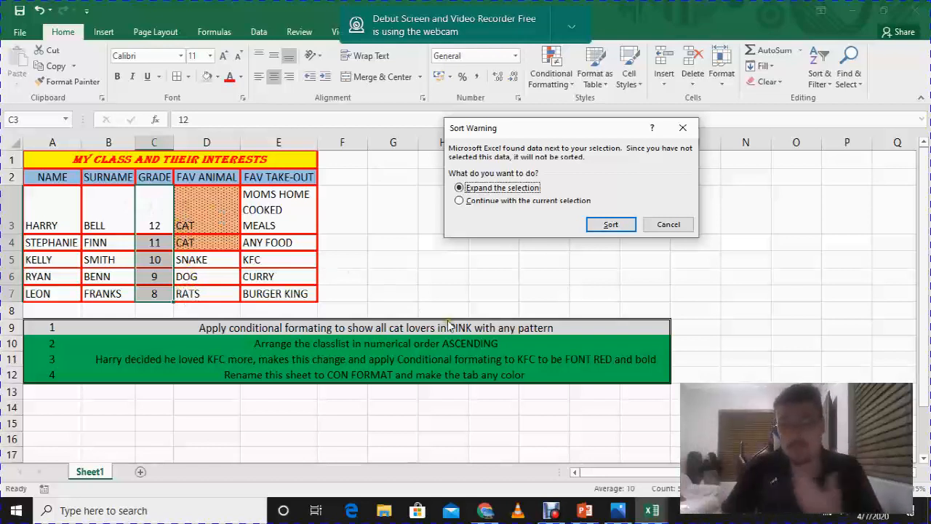
pyautogui.click(612, 225)
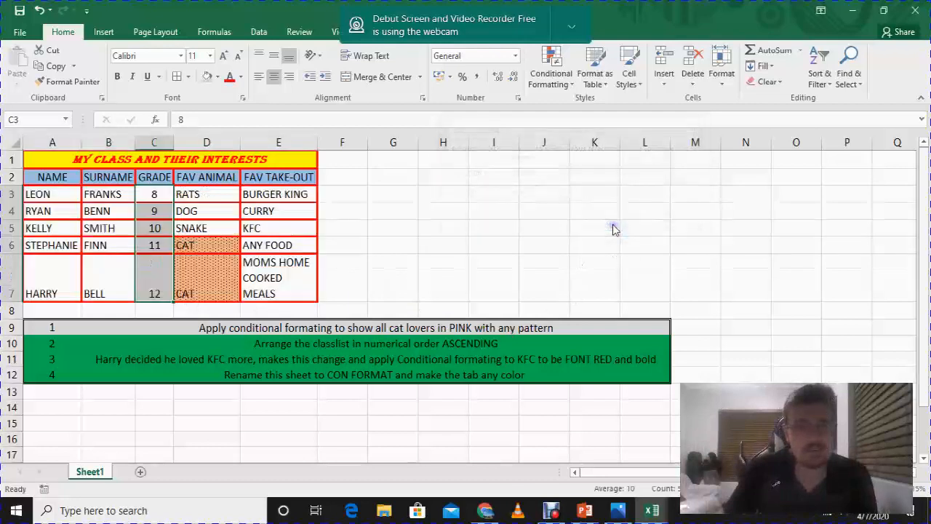
pyautogui.click(431, 247)
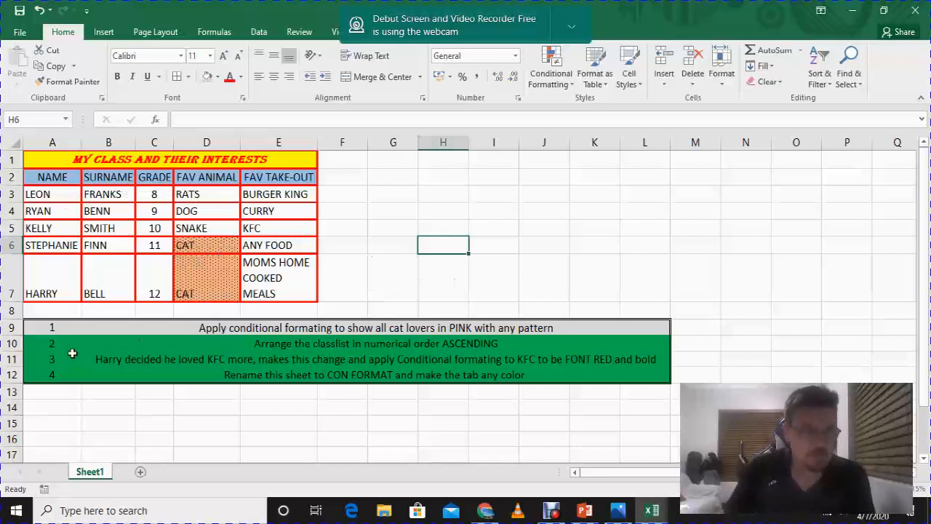
# - Fill the second task's row, A10 and B10, with the same light grey to mark it done
pyautogui.click(48, 342)
pyautogui.moveTo(147, 343); pyautogui.dragTo(51, 342)
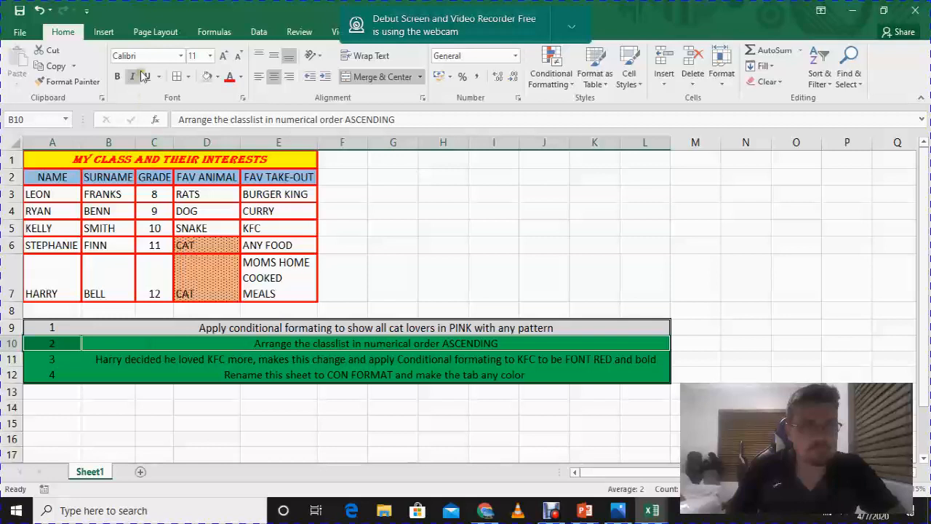
pyautogui.click(205, 76)
pyautogui.click(426, 247)
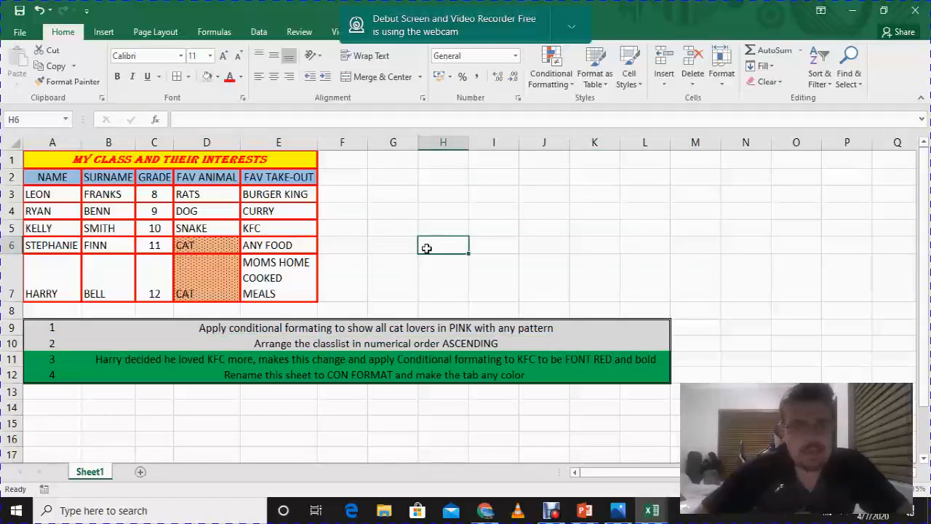
# - Correct "makes" to "make" in the third task's text in B11
pyautogui.doubleClick(284, 353)
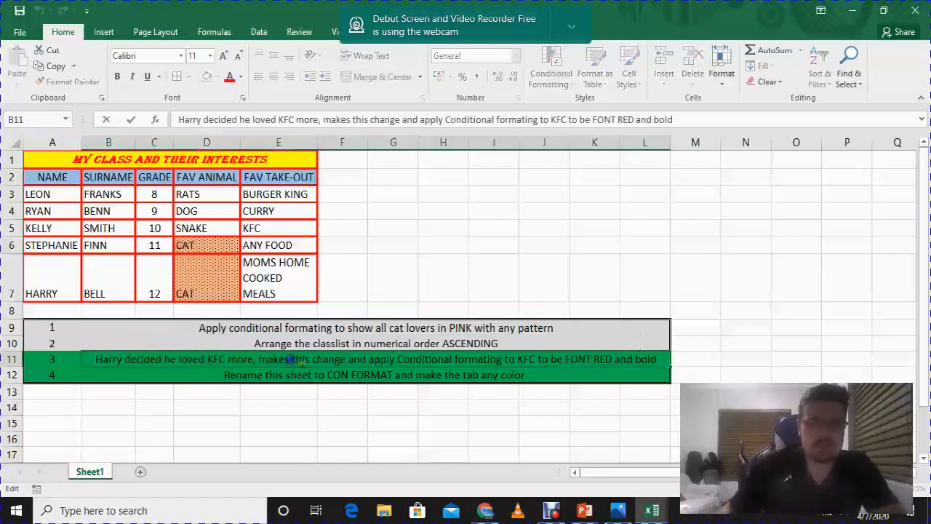
pyautogui.press('BackSpace')
pyautogui.click(342, 435)
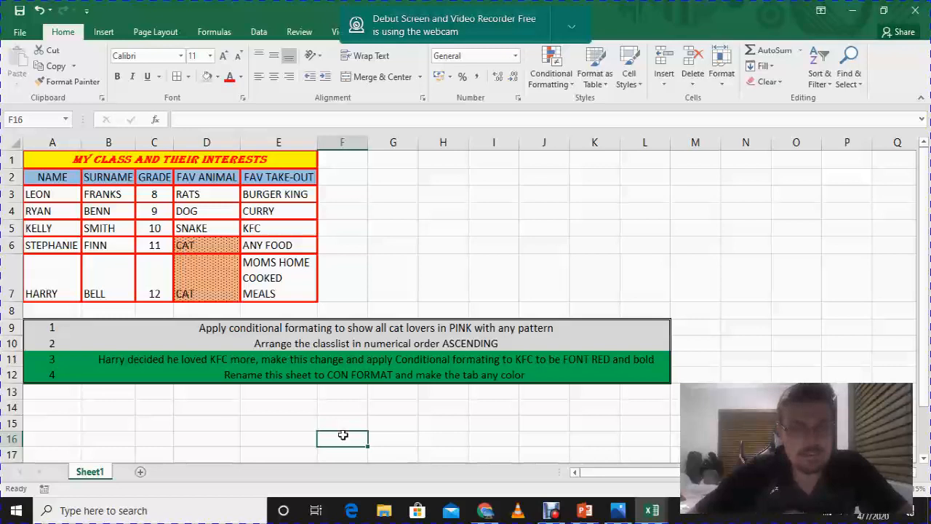
# - Replace "to" with "for" before the first "KFC" that follows "Conditional formating" in the third task's text
pyautogui.doubleClick(511, 361)
pyautogui.press('BackSpace')
pyautogui.press('BackSpace')
pyautogui.write('FOR')
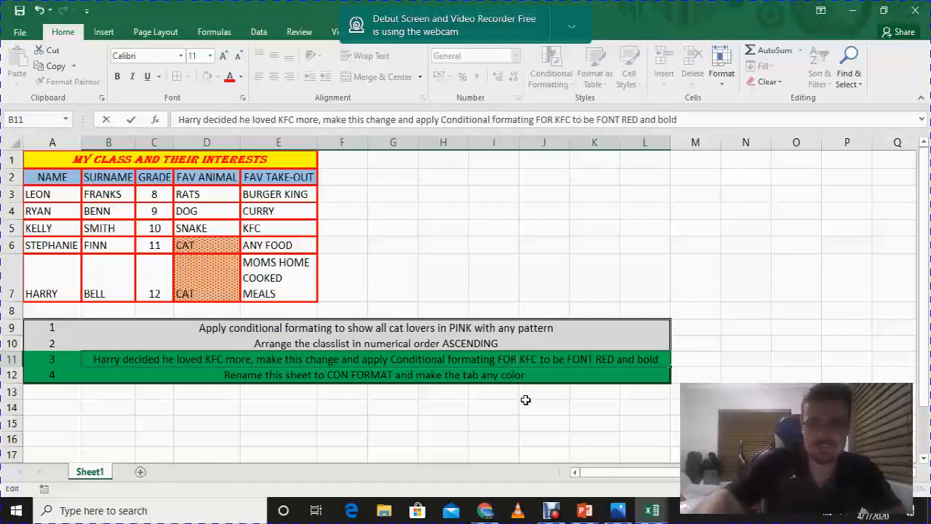
pyautogui.press('BackSpace')
pyautogui.press('BackSpace')
pyautogui.write('for')
pyautogui.press('BackSpace')
pyautogui.press('BackSpace')
pyautogui.press('BackSpace')
pyautogui.press('BackSpace')
pyautogui.write('for')
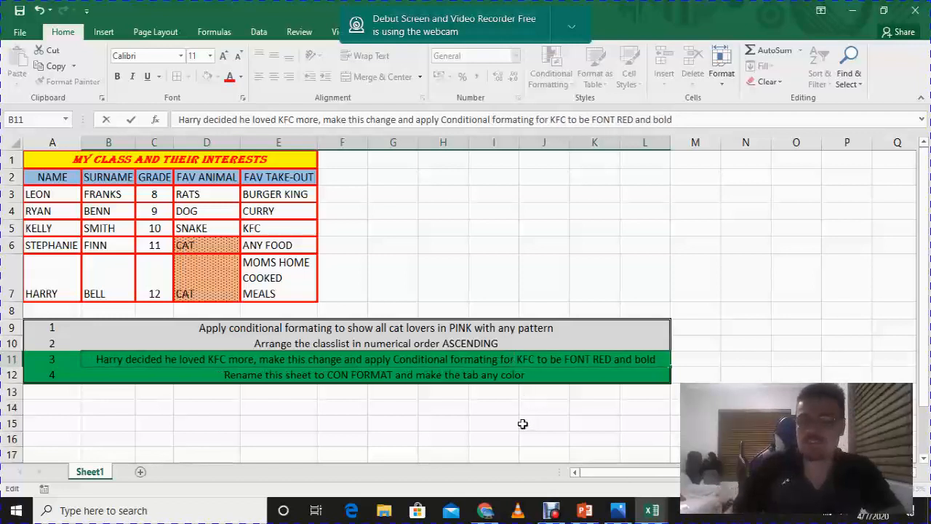
pyautogui.click(527, 424)
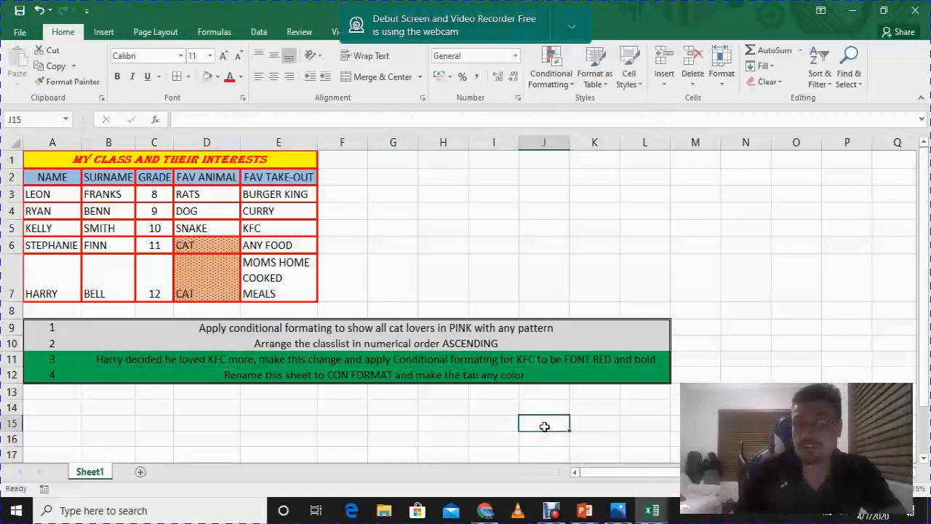
# - Change the grade 12 student's favourite take-out in E7 to KFC
pyautogui.click(265, 283)
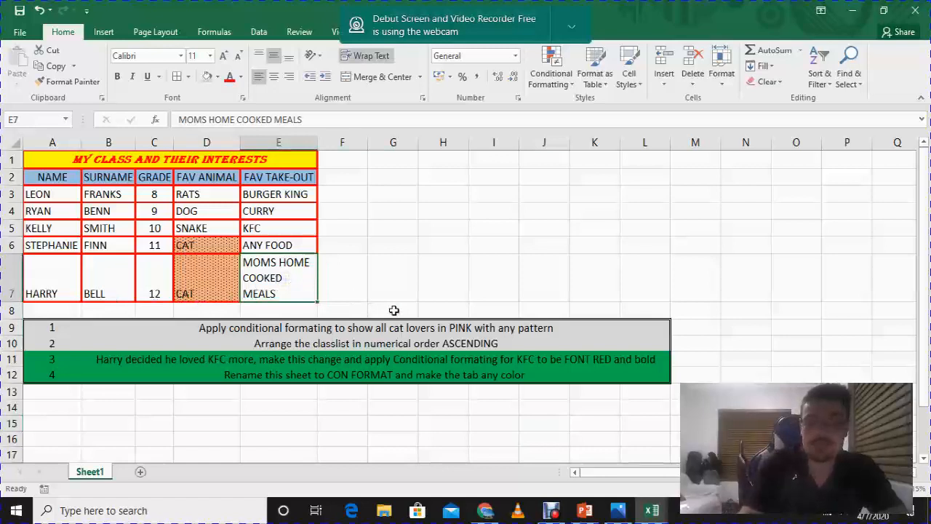
pyautogui.press('BackSpace')
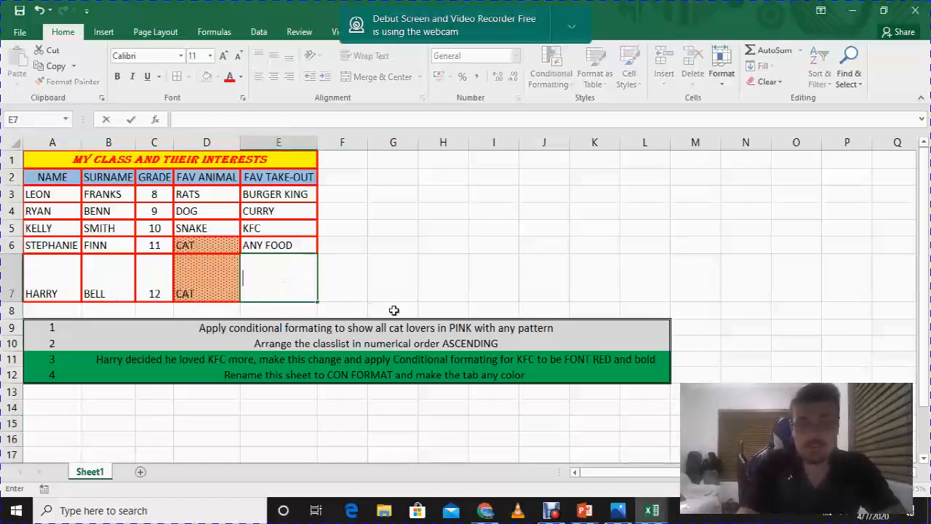
pyautogui.write('KFC')
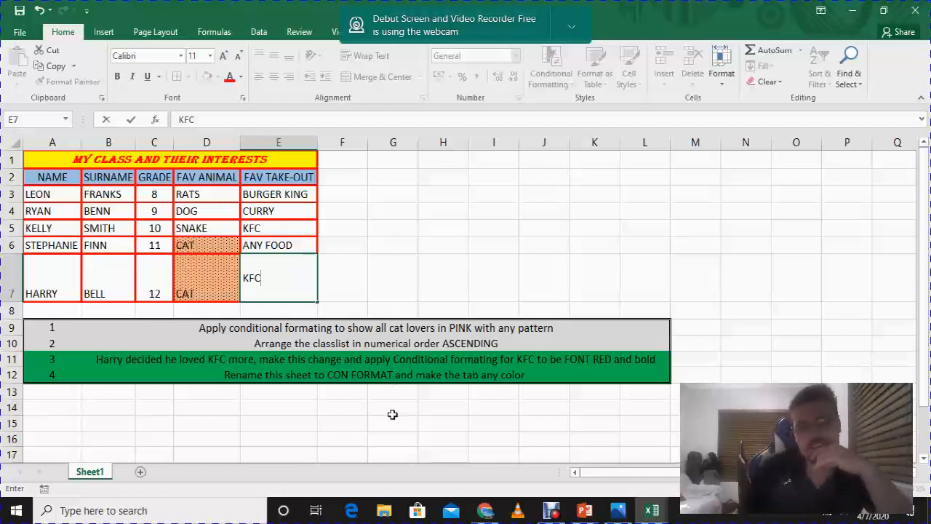
pyautogui.click(439, 270)
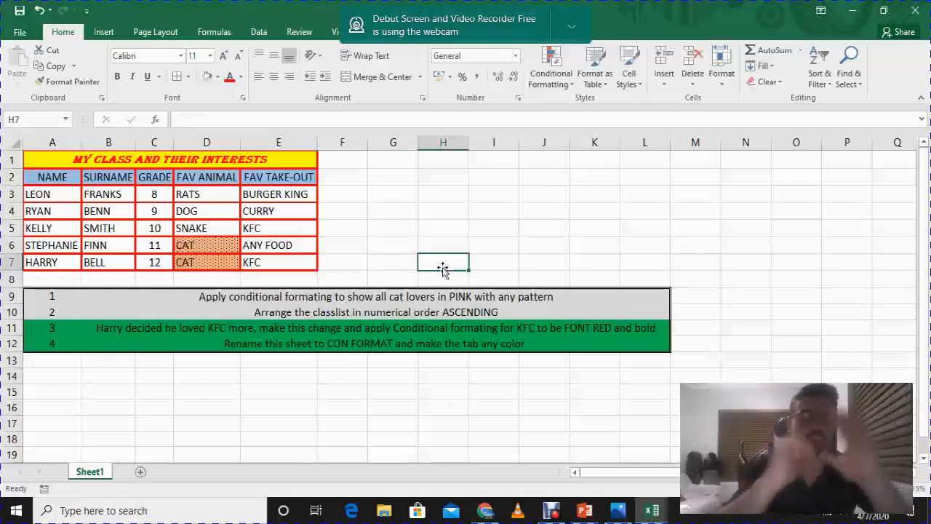
# - Create a conditional formatting rule for take-out cells E3:E7 that formats only cells with specific text containing KFC
pyautogui.scroll(2, 442, 267)
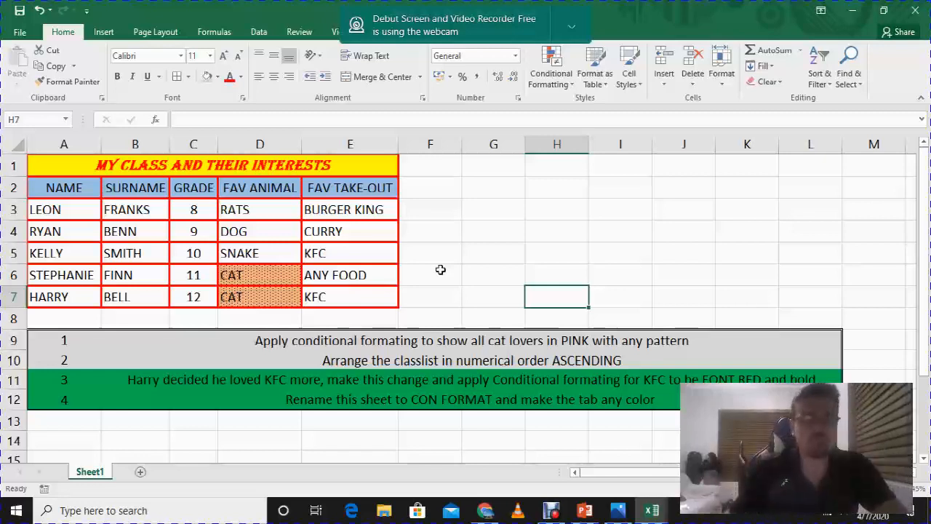
pyautogui.moveTo(331, 209); pyautogui.dragTo(339, 294)
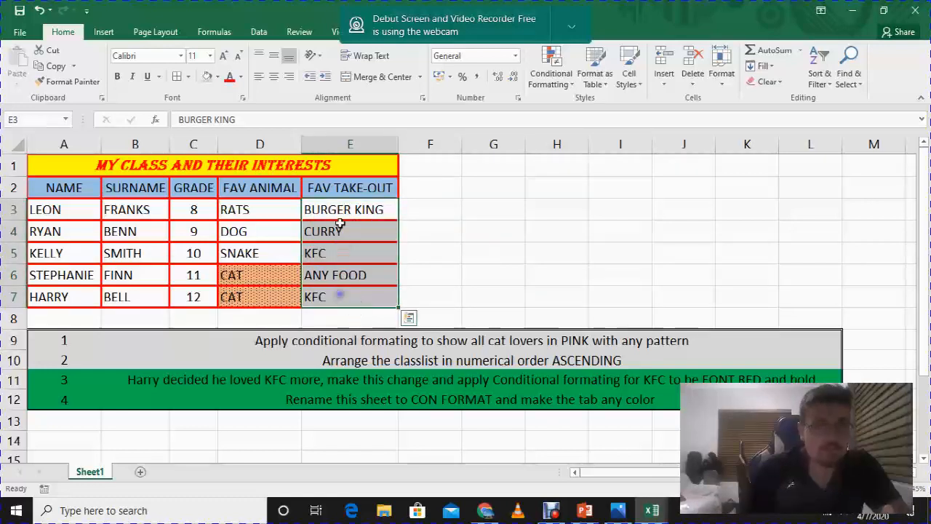
pyautogui.click(531, 227)
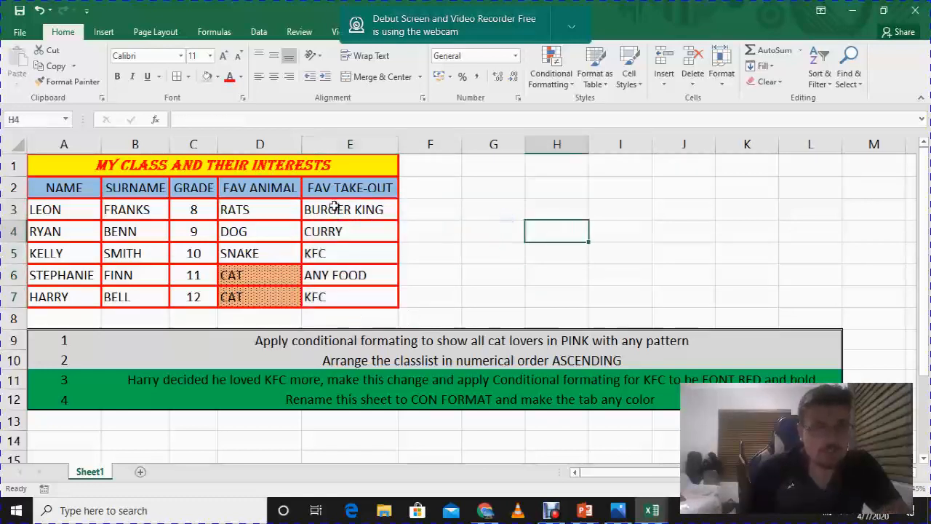
pyautogui.moveTo(333, 206); pyautogui.dragTo(339, 291)
pyautogui.click(553, 79)
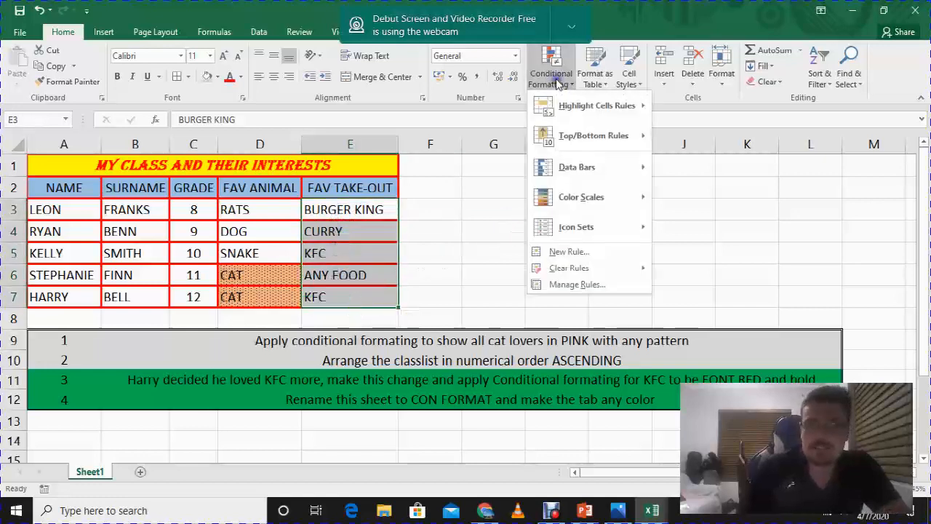
pyautogui.click(569, 252)
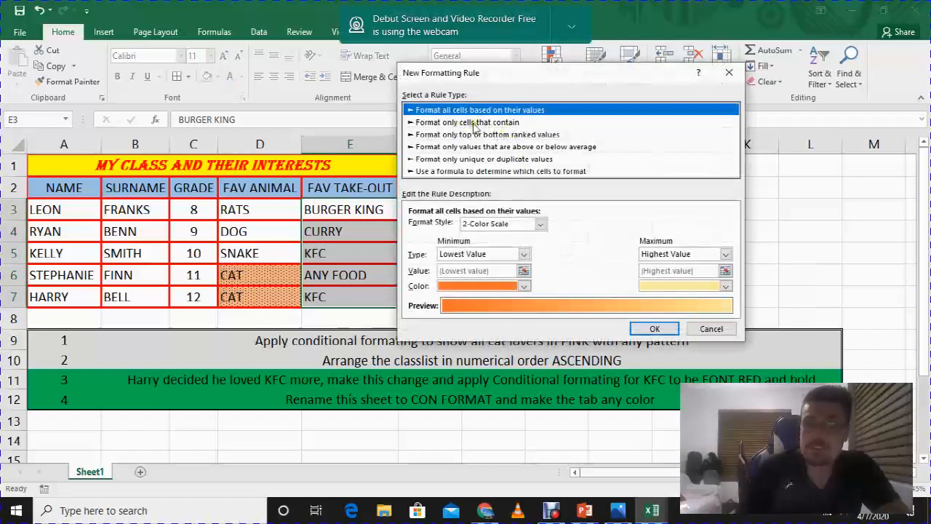
pyautogui.click(473, 123)
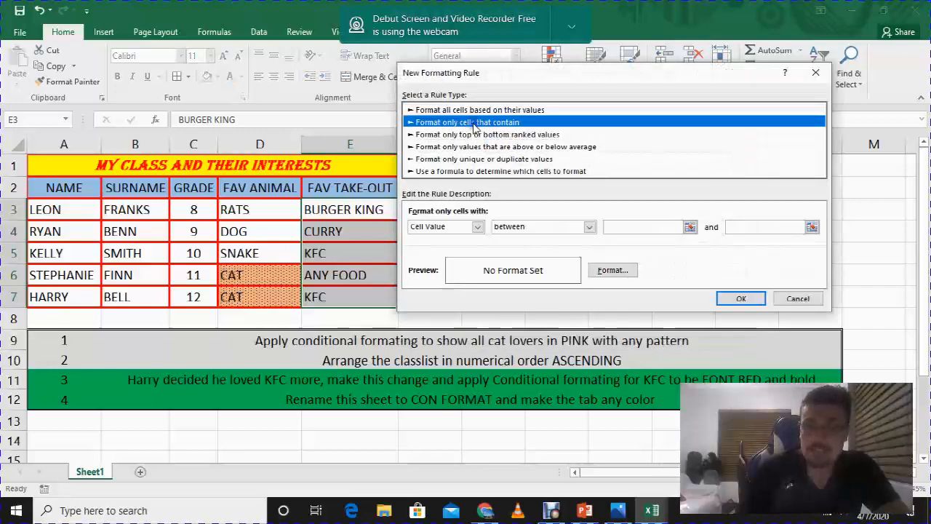
pyautogui.click(477, 227)
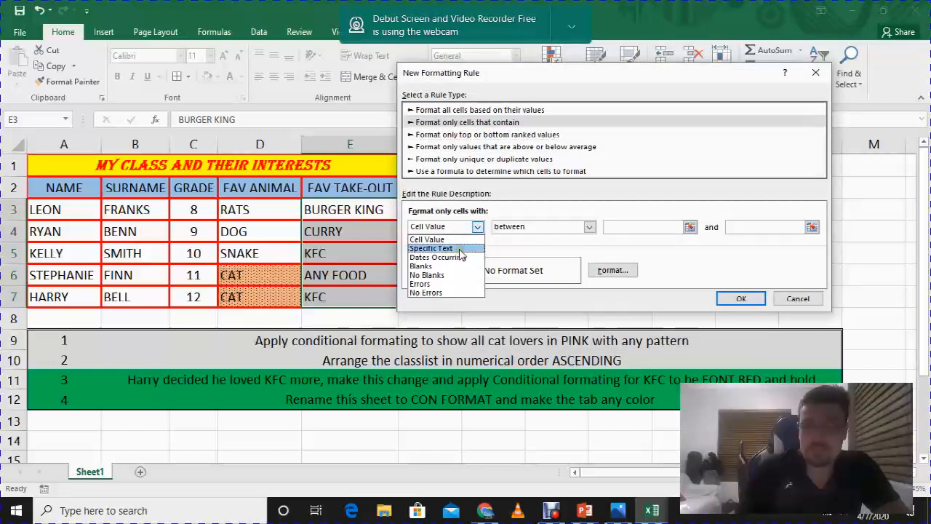
pyautogui.click(467, 247)
pyautogui.click(585, 227)
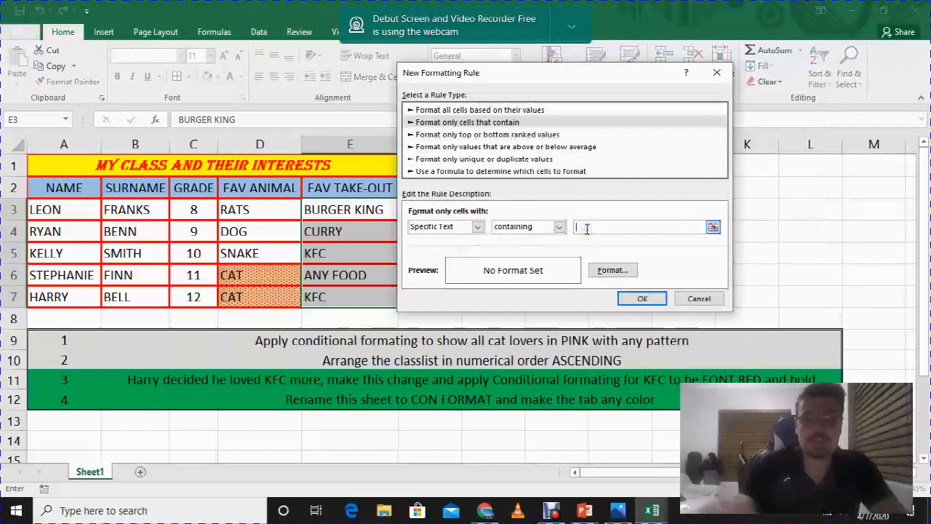
pyautogui.write('KFC')
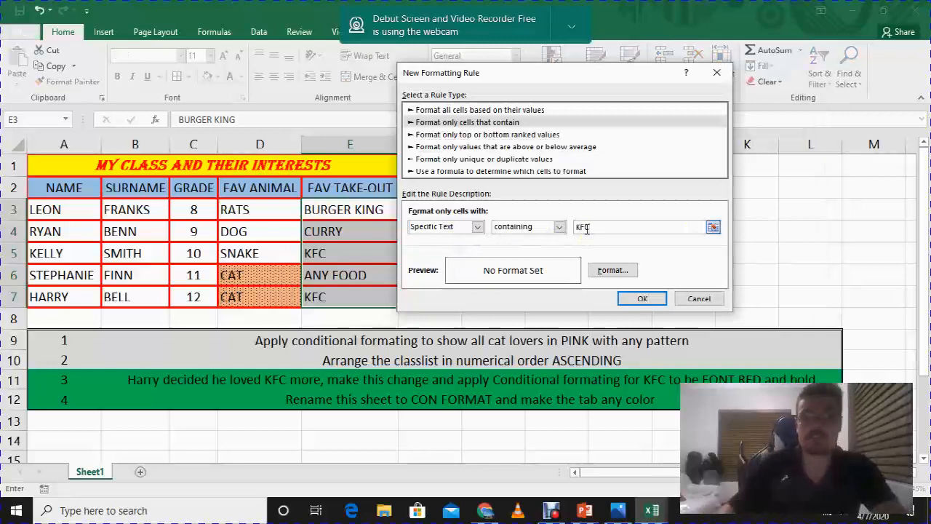
# - Give the new KFC rule a red font colour and apply it to the favourite take-out cells
pyautogui.click(601, 272)
pyautogui.moveTo(640, 33); pyautogui.dragTo(640, 85)
pyautogui.click(445, 103)
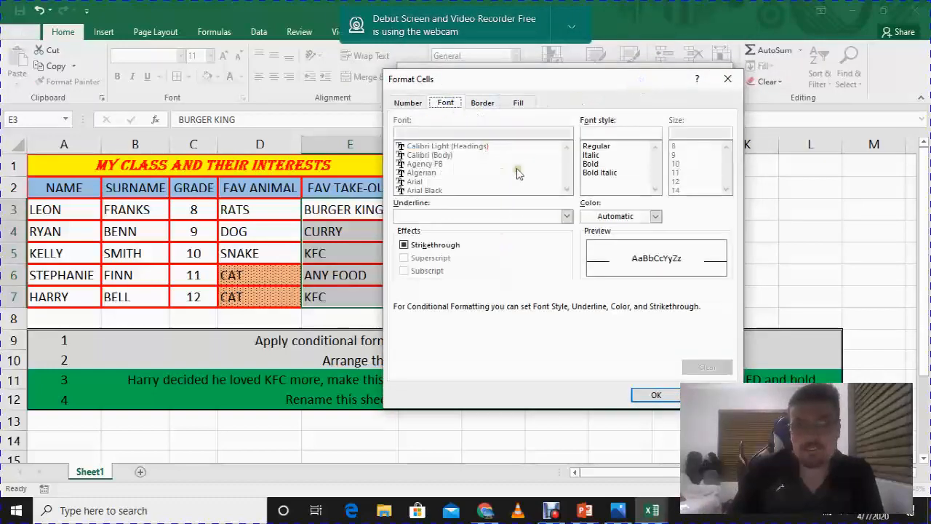
pyautogui.click(655, 216)
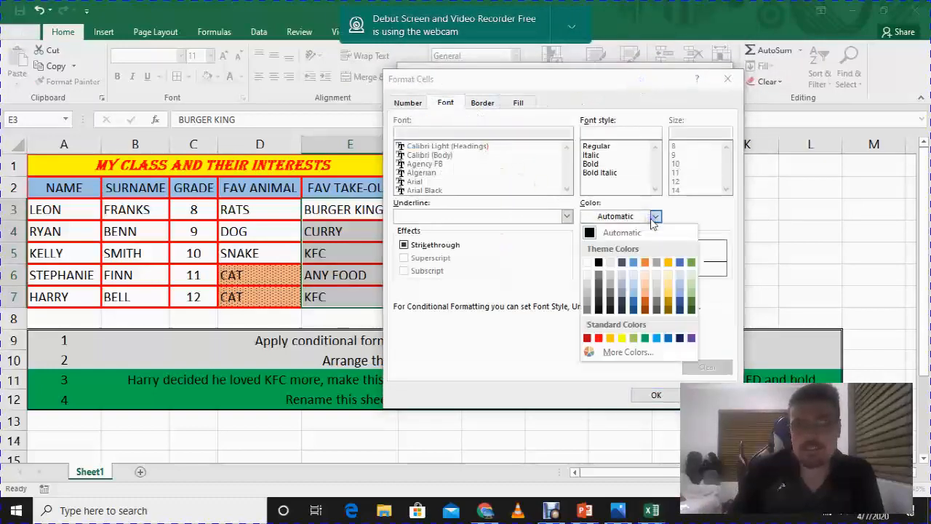
pyautogui.click(598, 338)
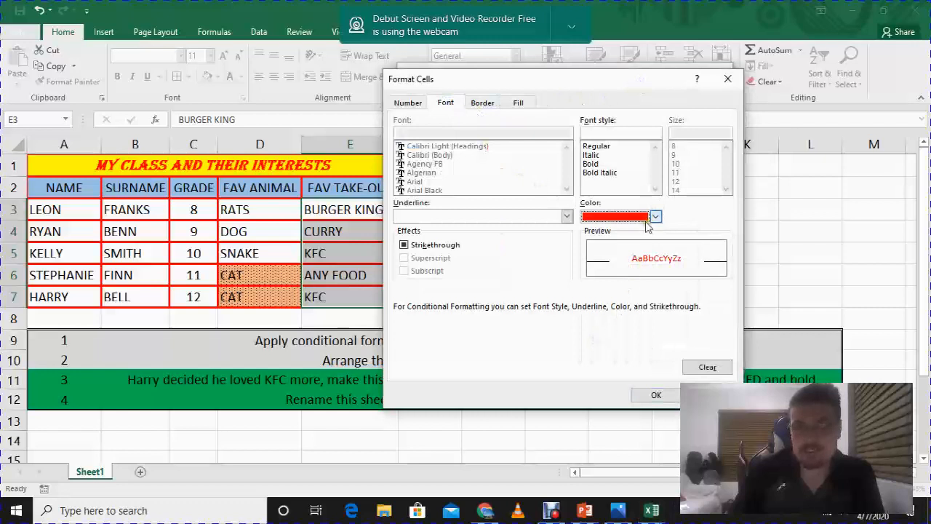
pyautogui.click(654, 391)
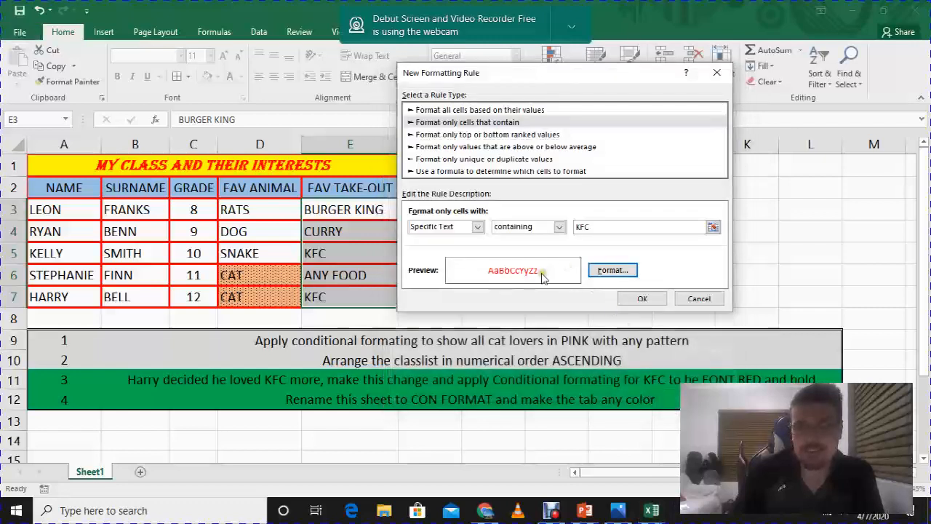
pyautogui.click(641, 299)
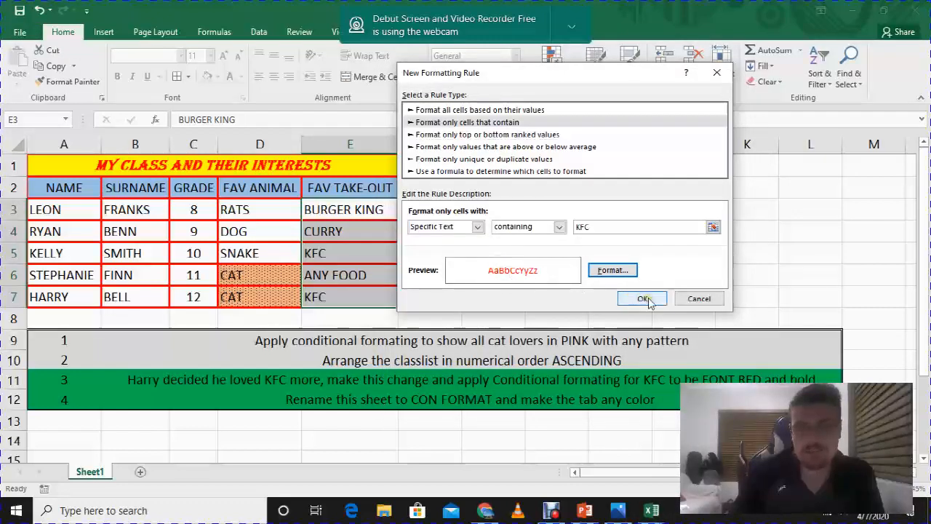
pyautogui.click(515, 258)
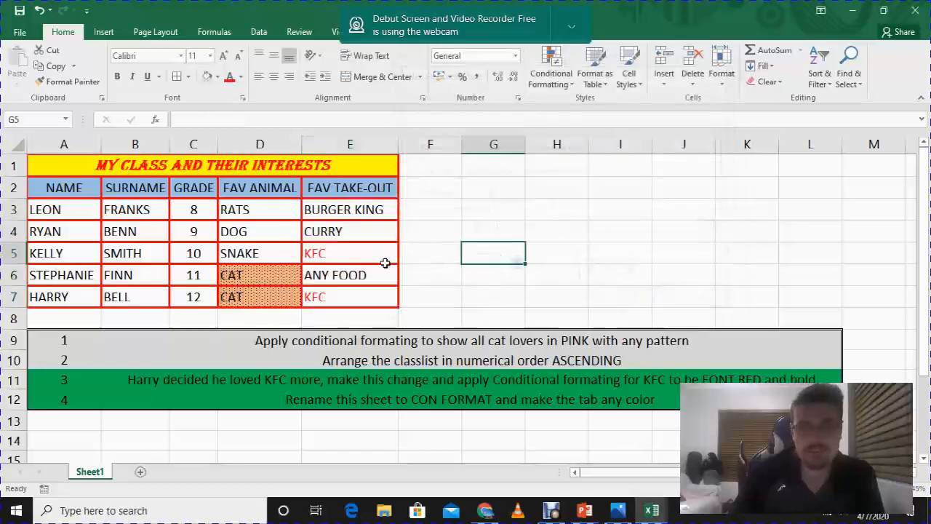
pyautogui.click(323, 253)
pyautogui.click(321, 296)
pyautogui.click(502, 280)
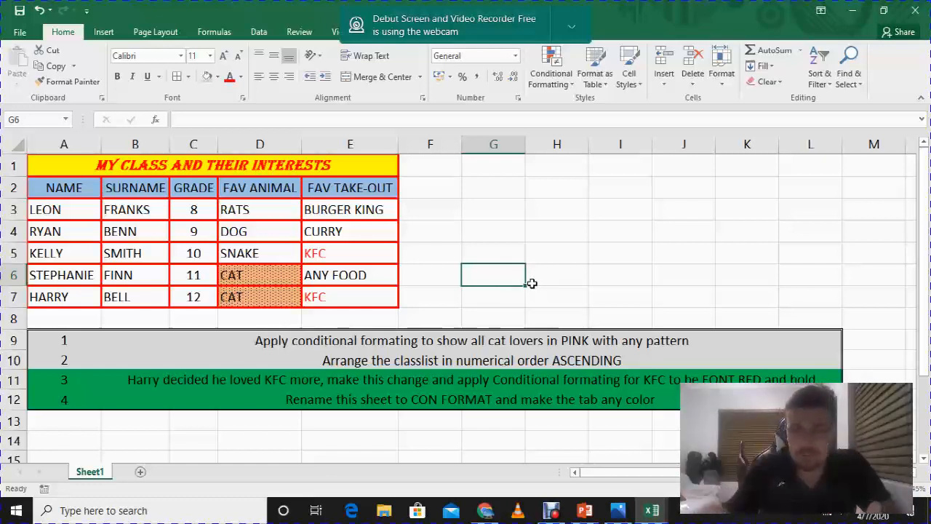
# - Open the conditional formatting rules manager and show the rules for This Worksheet
pyautogui.click(552, 84)
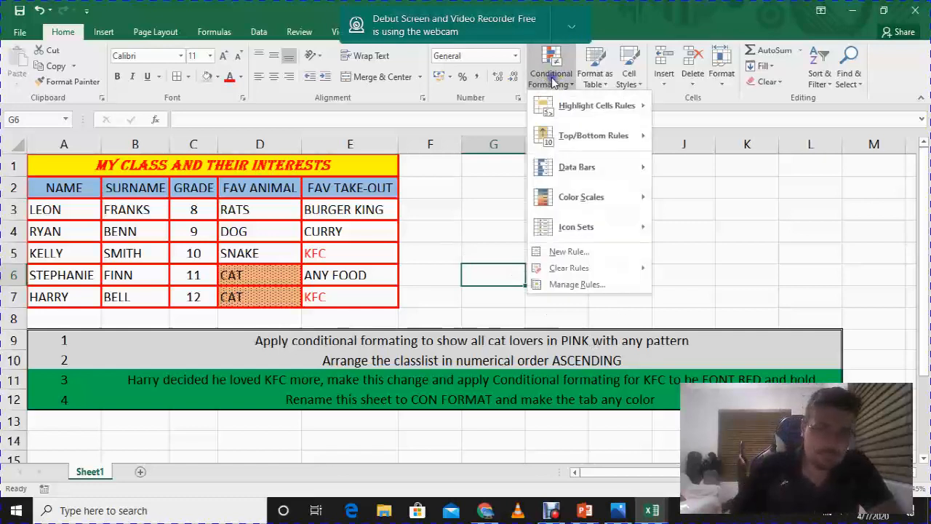
pyautogui.click(572, 284)
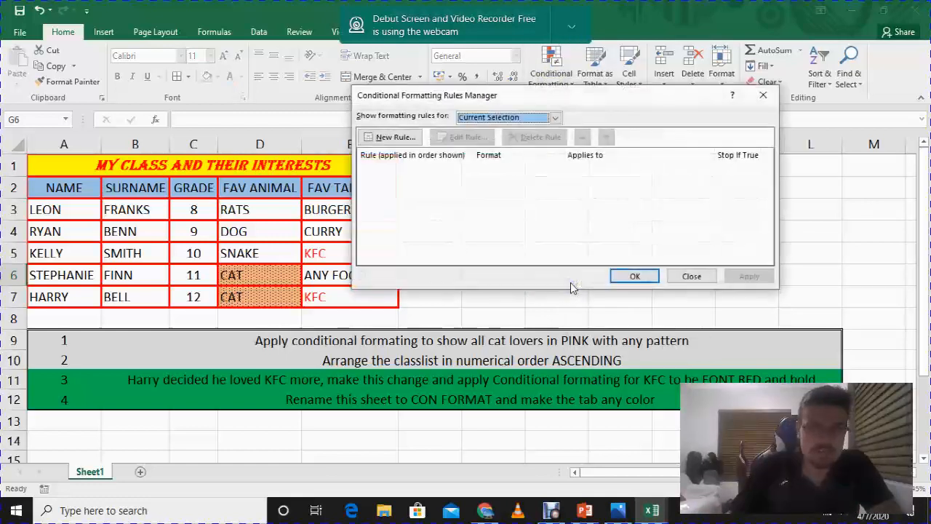
pyautogui.click(554, 117)
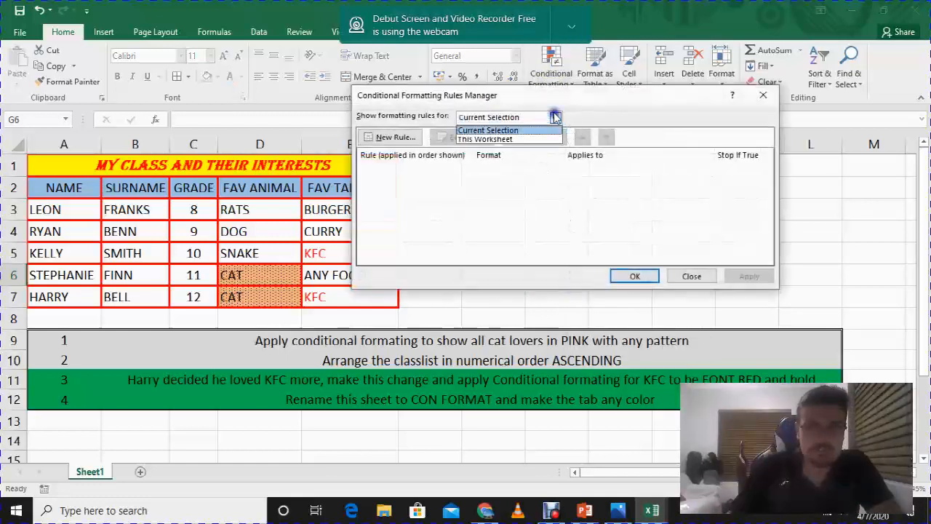
pyautogui.click(520, 139)
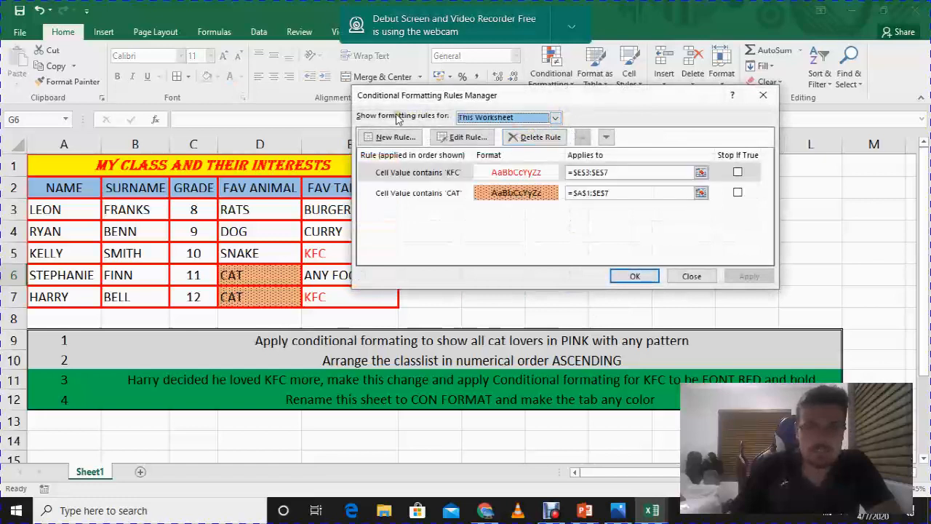
pyautogui.click(535, 117)
pyautogui.click(523, 130)
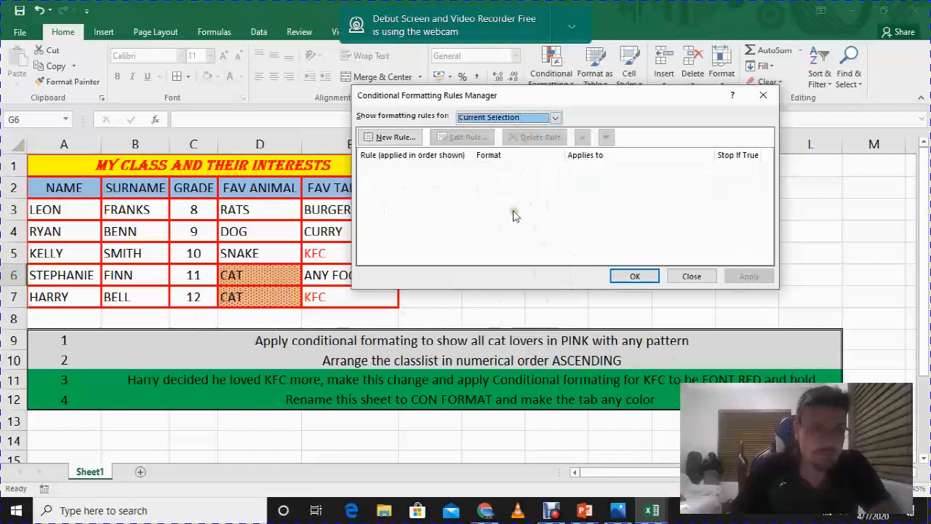
pyautogui.click(554, 119)
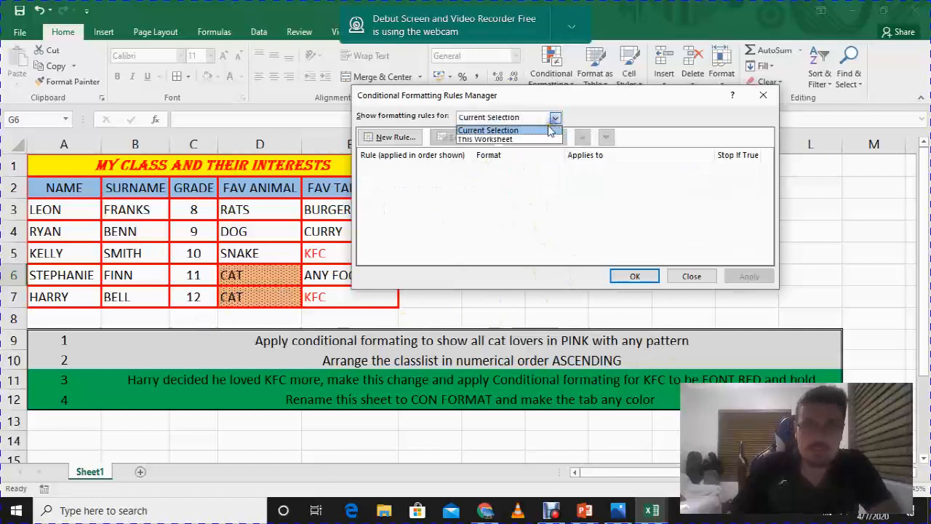
pyautogui.click(528, 140)
pyautogui.moveTo(568, 102); pyautogui.dragTo(641, 85)
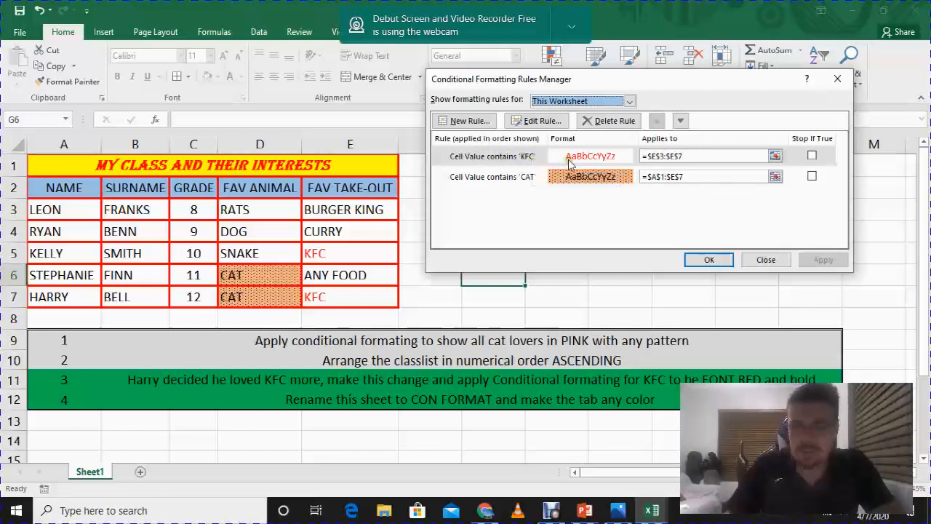
# - Edit the KFC rule to use a bold font style and apply the change to the worksheet
pyautogui.doubleClick(527, 158)
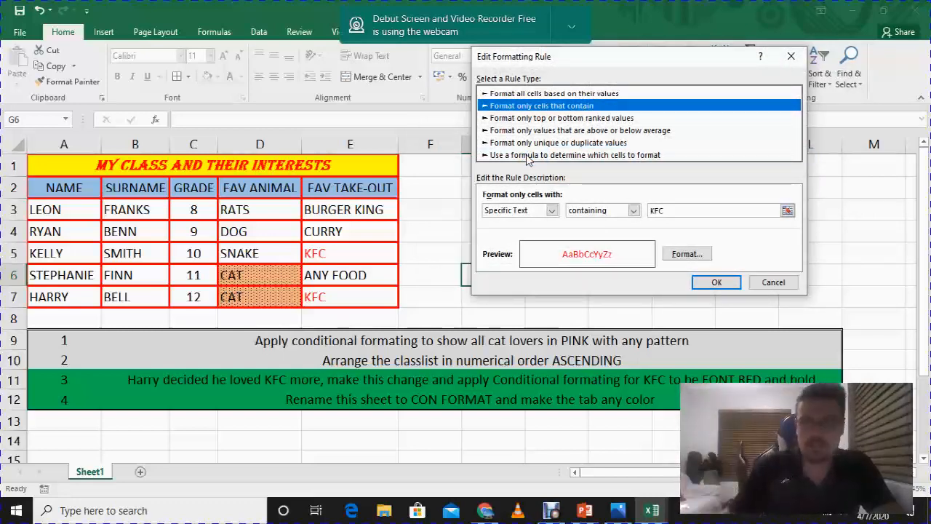
pyautogui.click(681, 256)
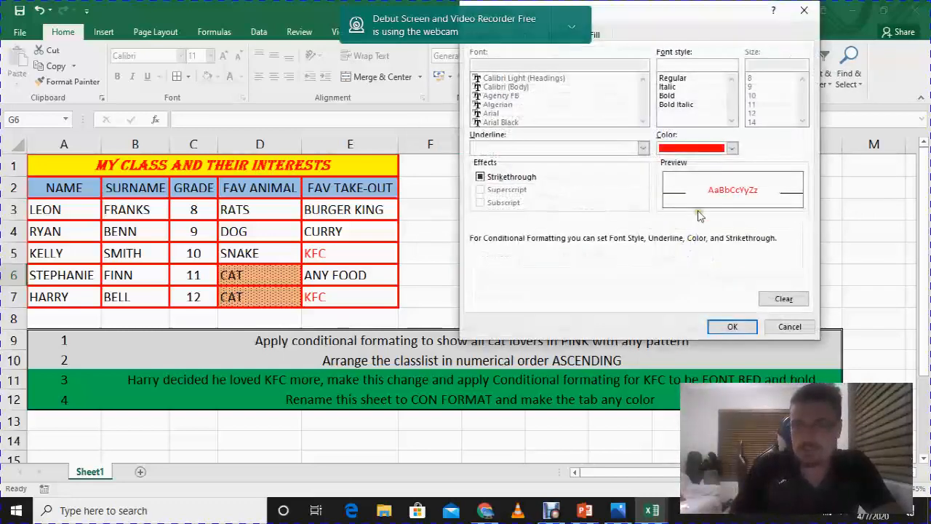
pyautogui.click(667, 96)
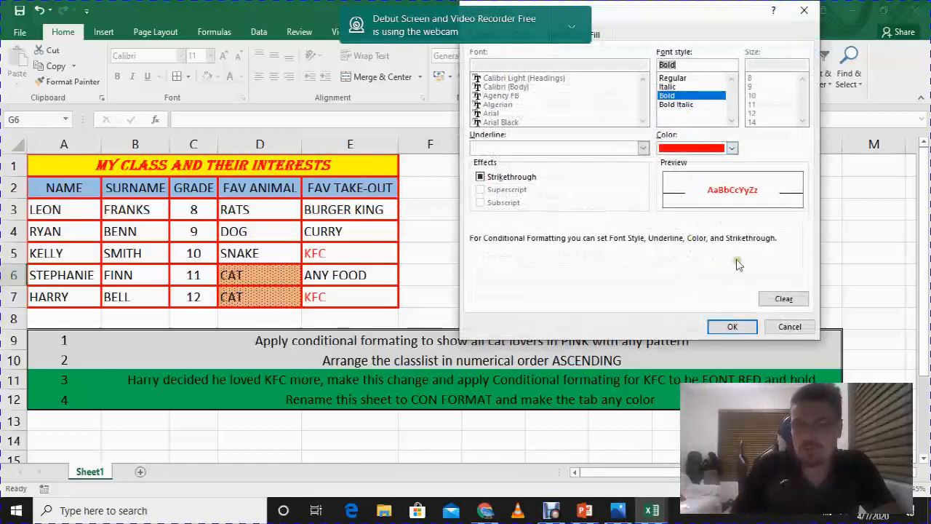
pyautogui.click(732, 326)
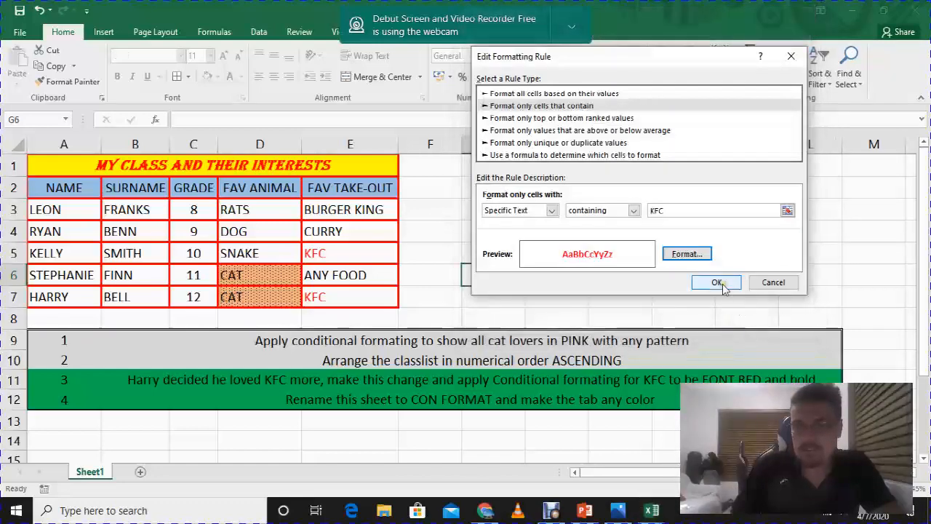
pyautogui.click(723, 284)
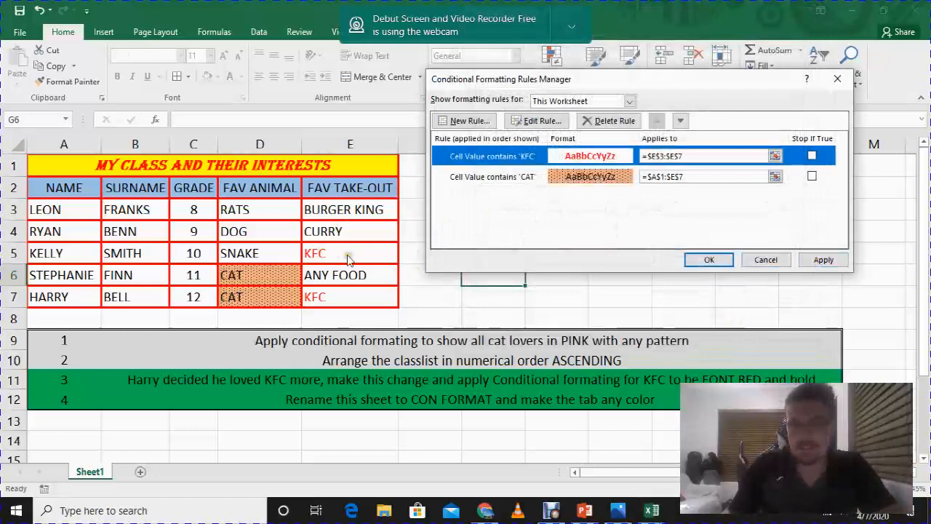
pyautogui.click(817, 261)
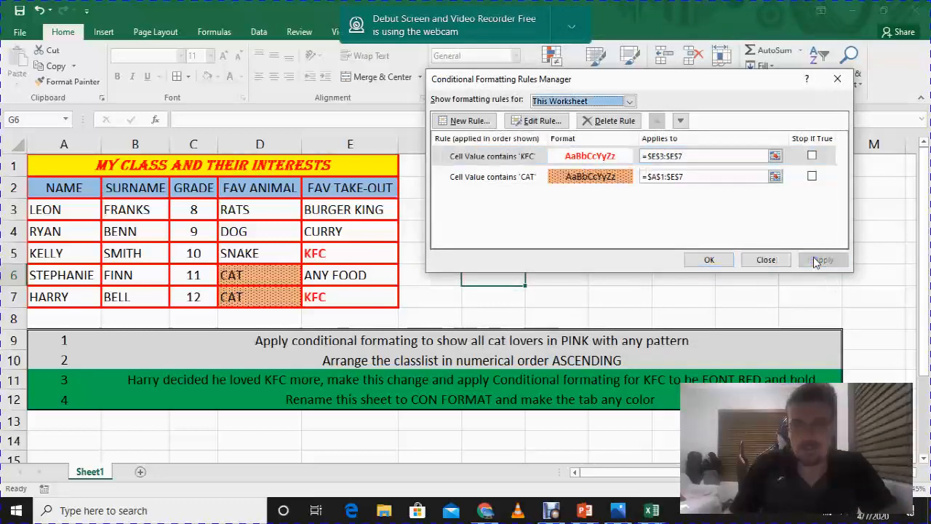
pyautogui.click(709, 260)
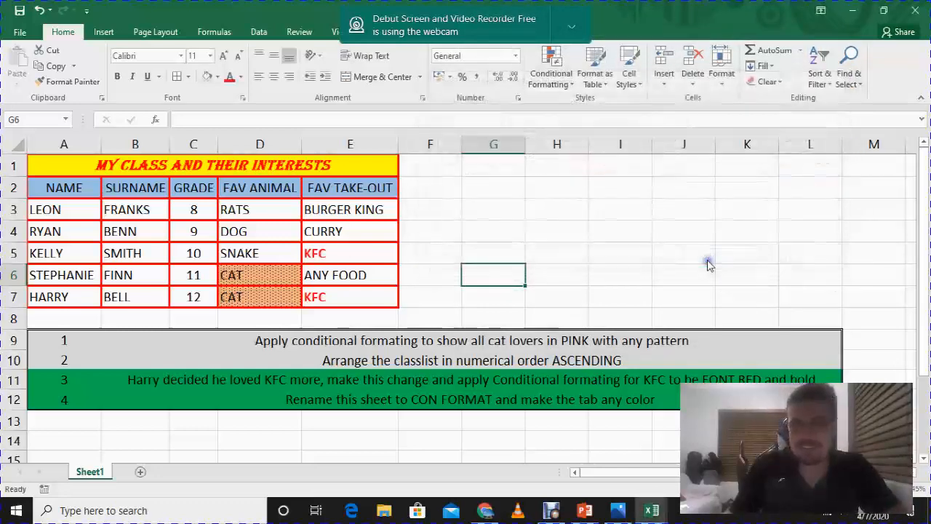
pyautogui.click(577, 261)
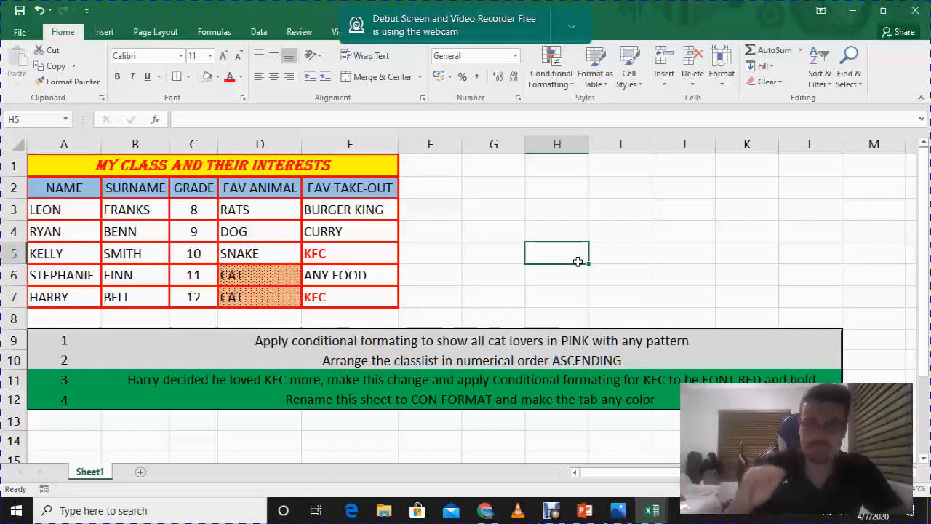
# - Fill the third task's row, A11 and B11, with the same light grey to mark it done
pyautogui.click(52, 380)
pyautogui.click(139, 379)
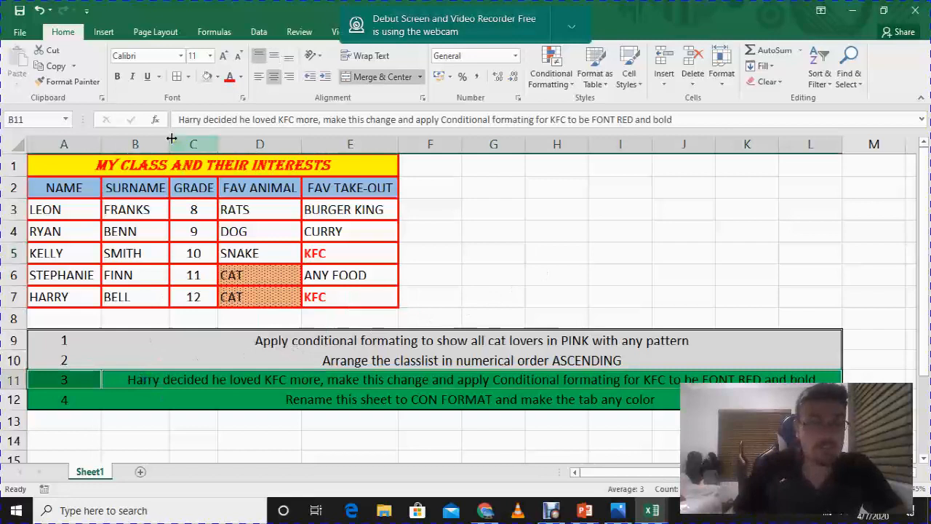
pyautogui.click(207, 76)
pyautogui.click(290, 436)
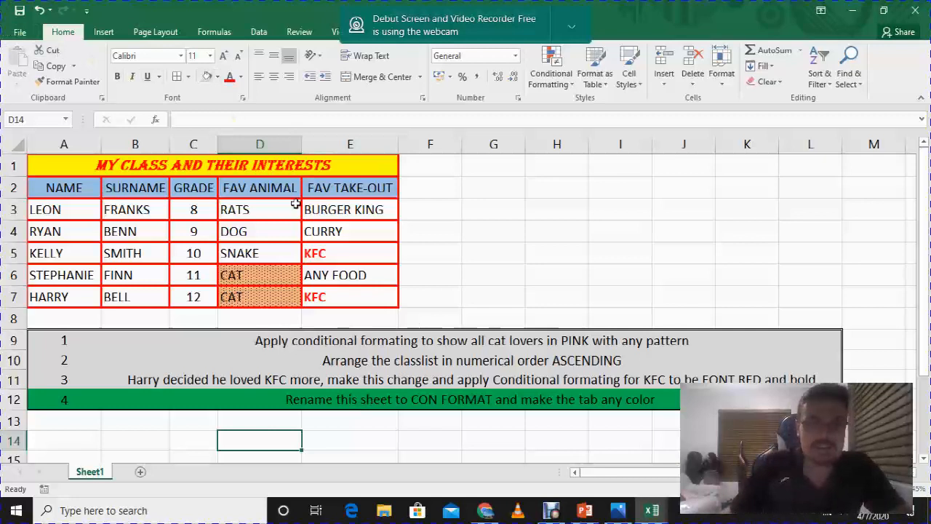
# - Rename Sheet1 as CON FORMAT
pyautogui.rightClick(98, 472)
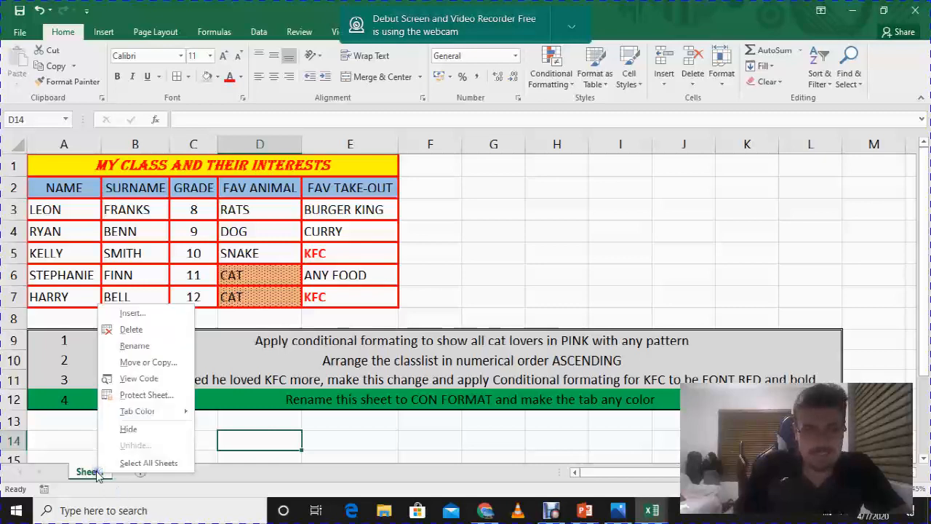
pyautogui.click(145, 348)
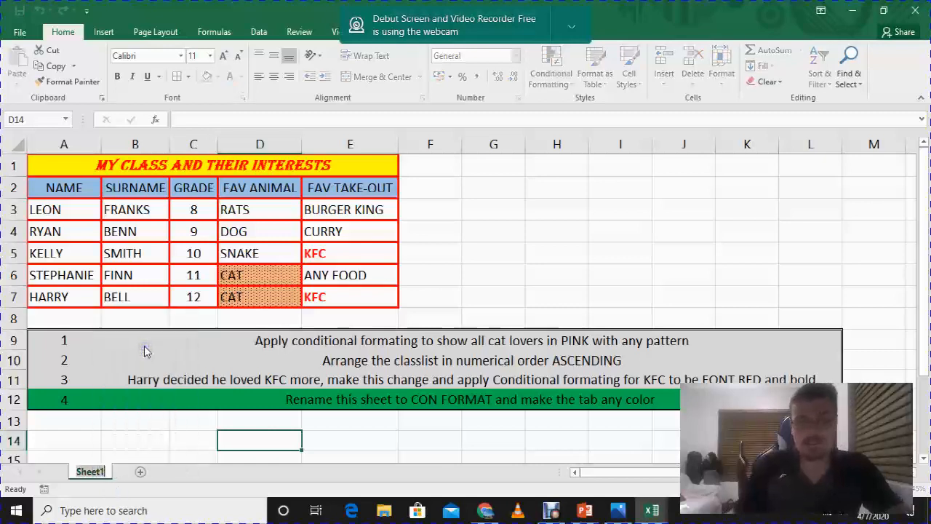
pyautogui.press('BackSpace')
pyautogui.write('CON FORMAT')
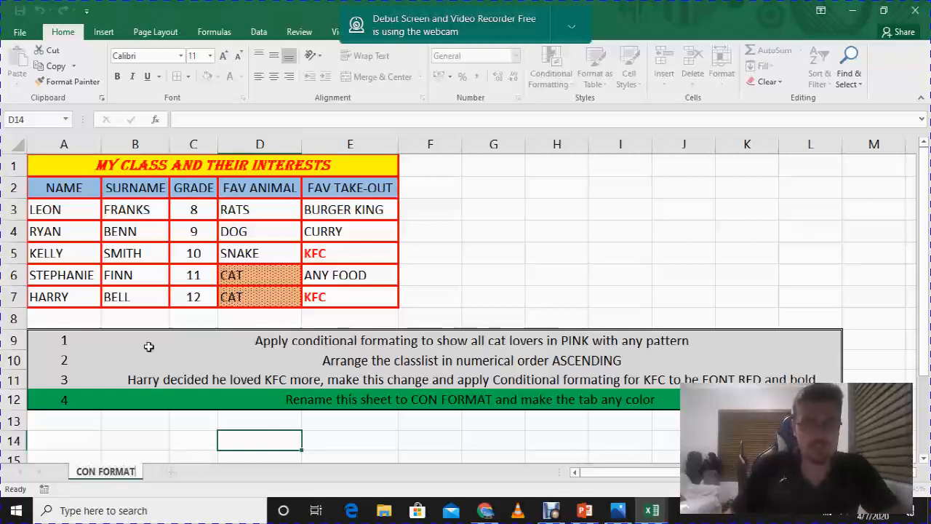
pyautogui.click(384, 445)
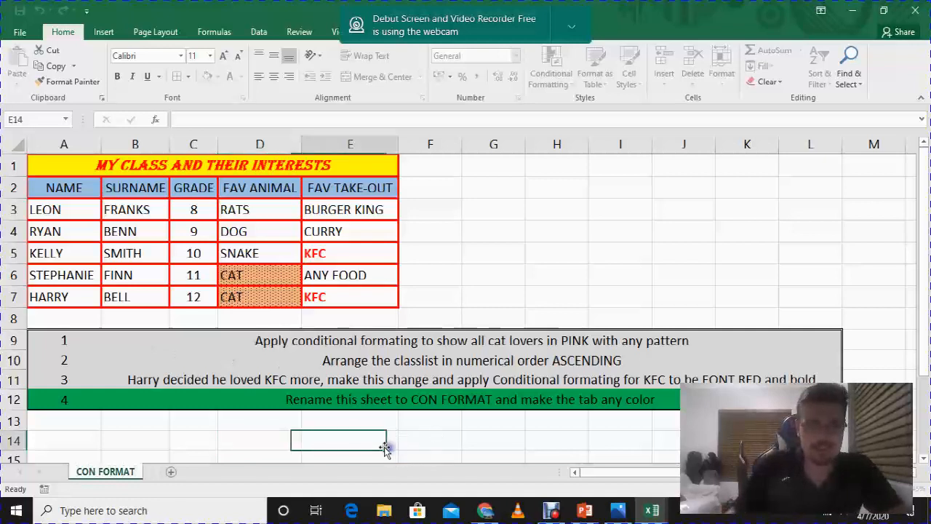
# - Set the CON FORMAT sheet's tab colour to the standard orange
pyautogui.rightClick(107, 474)
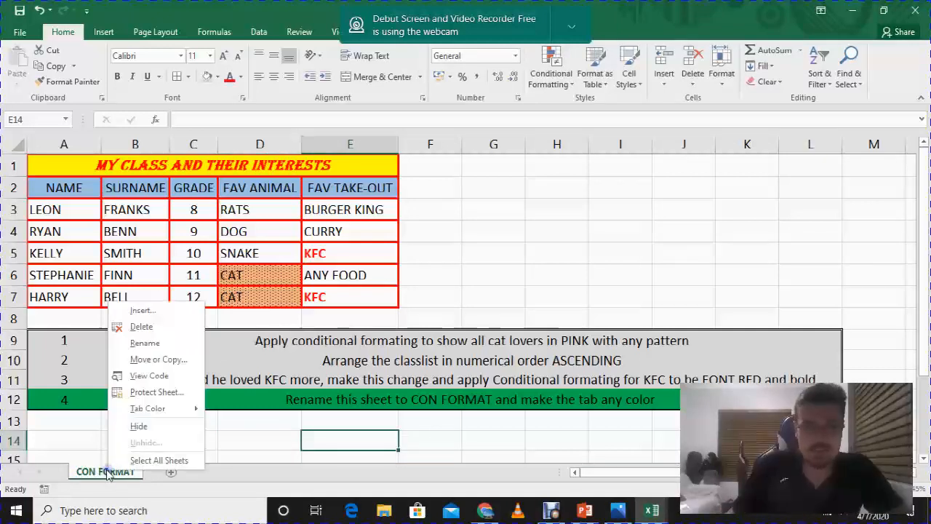
pyautogui.moveTo(174, 409)
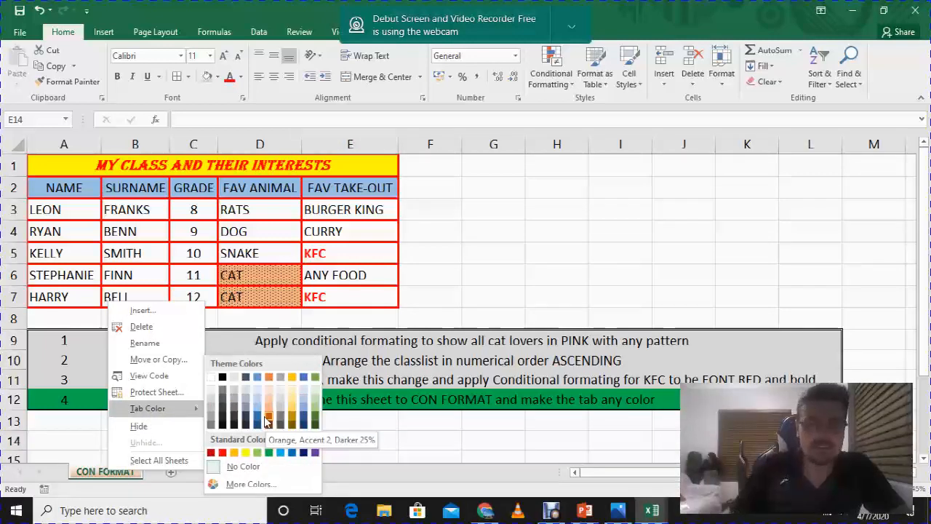
pyautogui.click(232, 454)
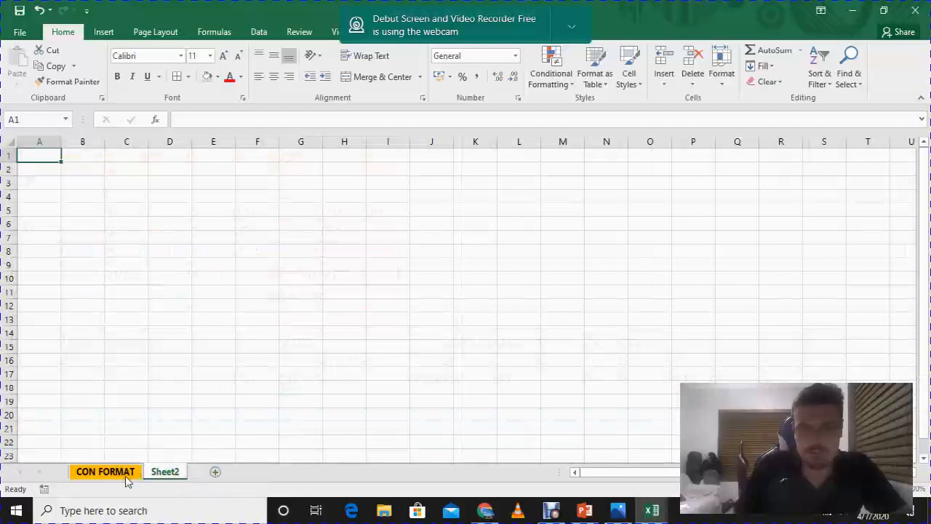
# - Return to the CON FORMAT sheet to check its tab, and delete the blank Sheet2
pyautogui.click(102, 472)
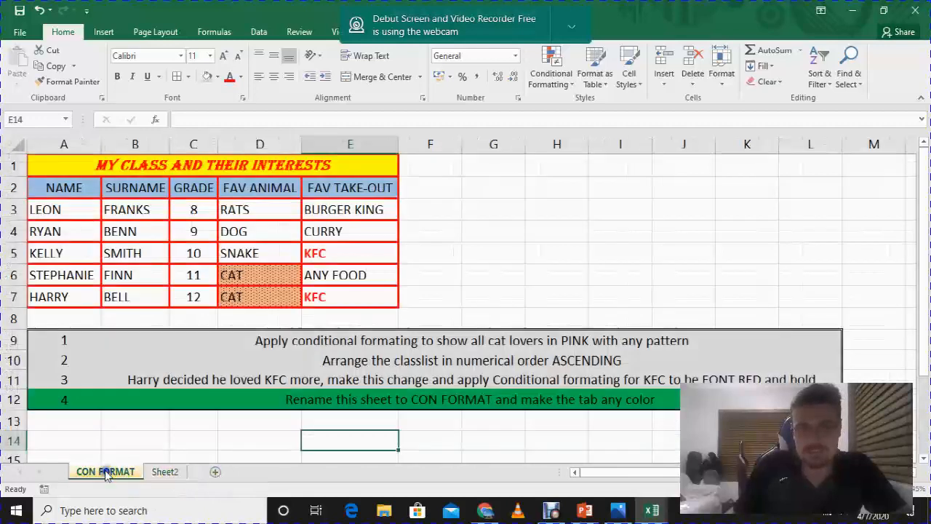
pyautogui.rightClick(171, 472)
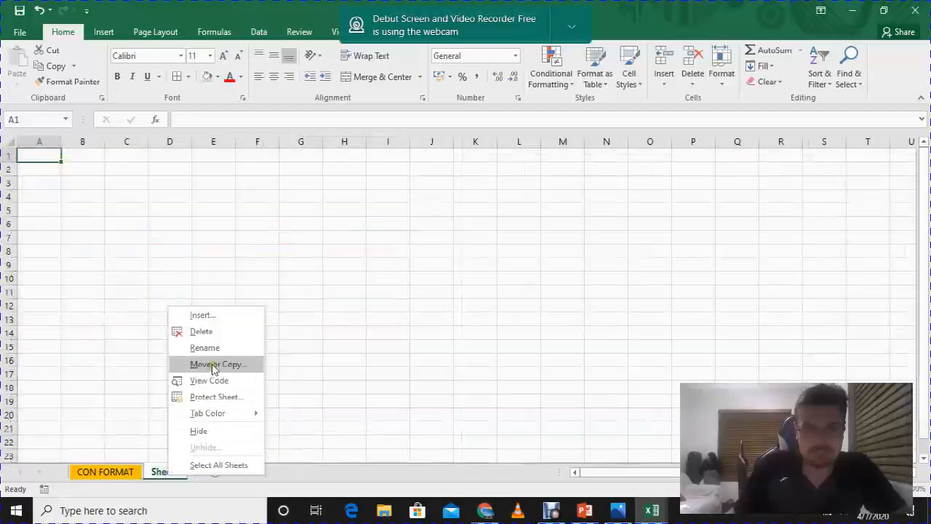
pyautogui.click(207, 332)
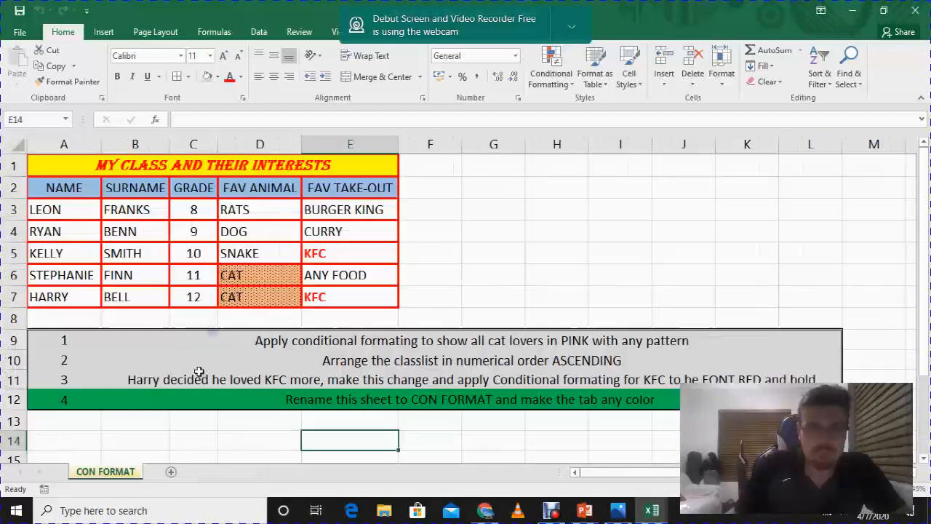
pyautogui.rightClick(129, 477)
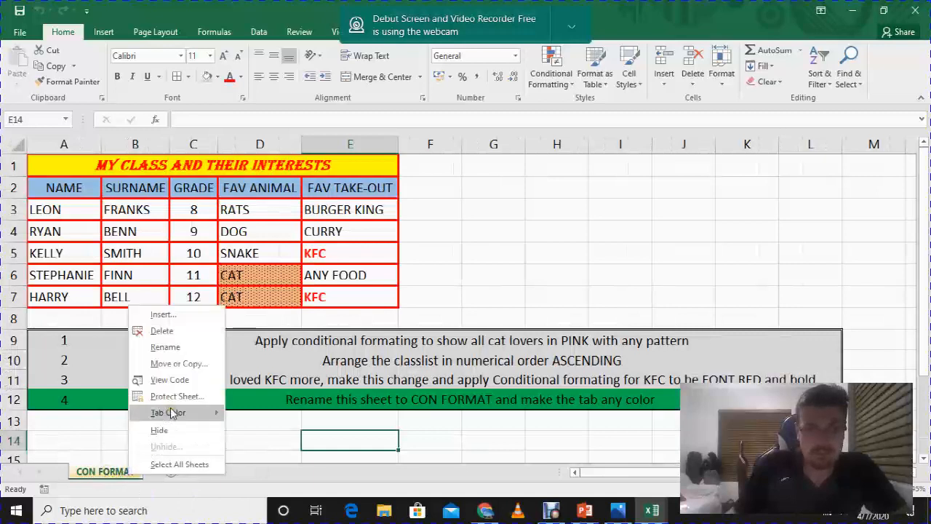
pyautogui.moveTo(156, 413)
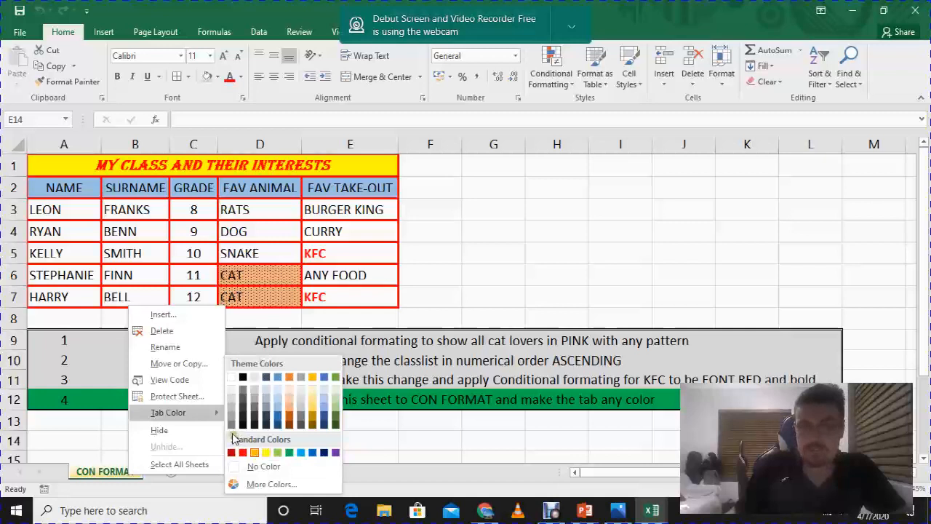
pyautogui.click(85, 457)
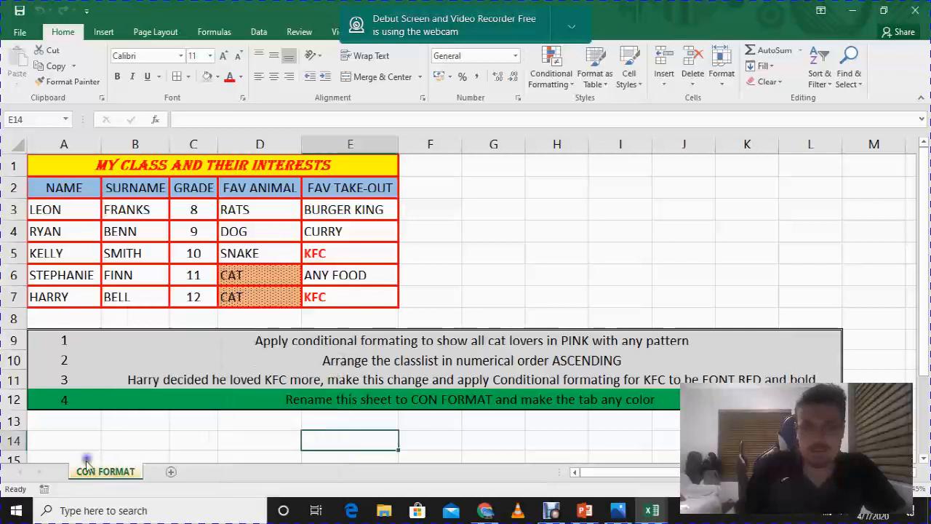
# - Add a blank sheet to view the CON FORMAT tab's colour while inactive, and delete that extra sheet
pyautogui.click(171, 473)
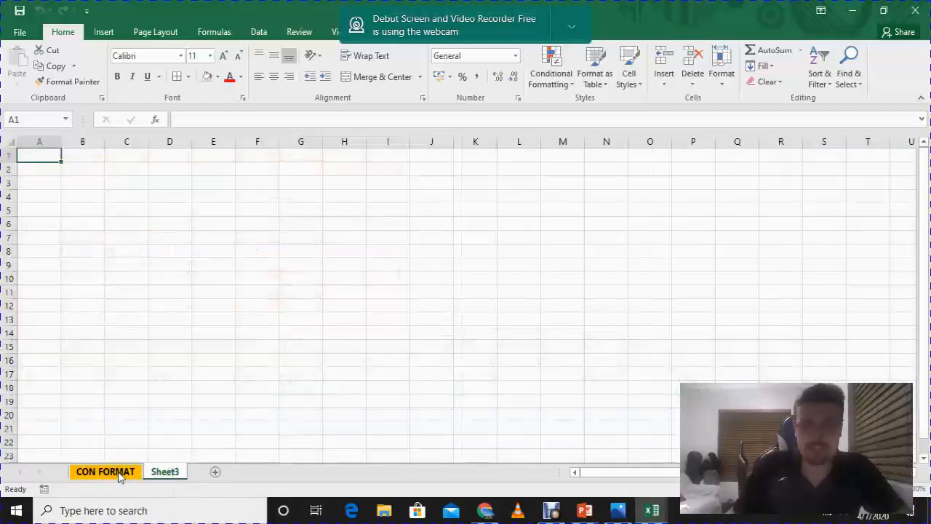
pyautogui.rightClick(172, 473)
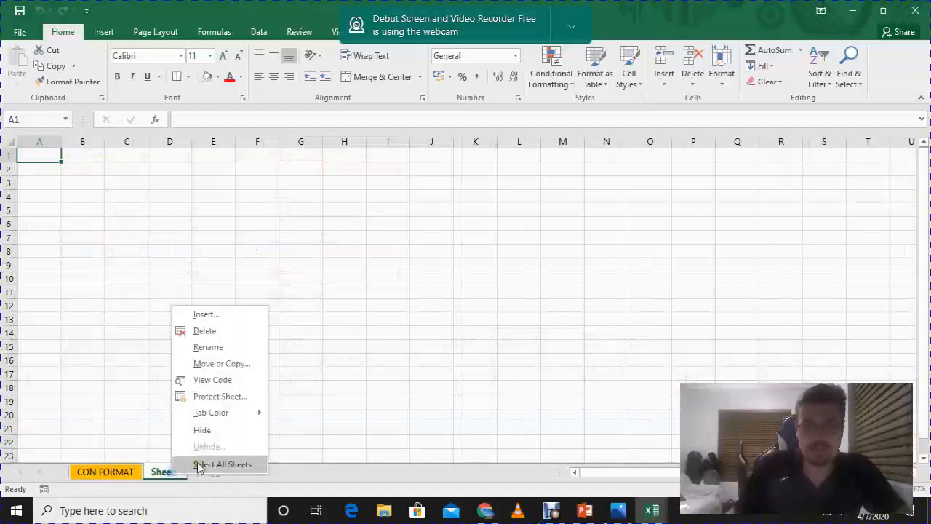
pyautogui.click(213, 334)
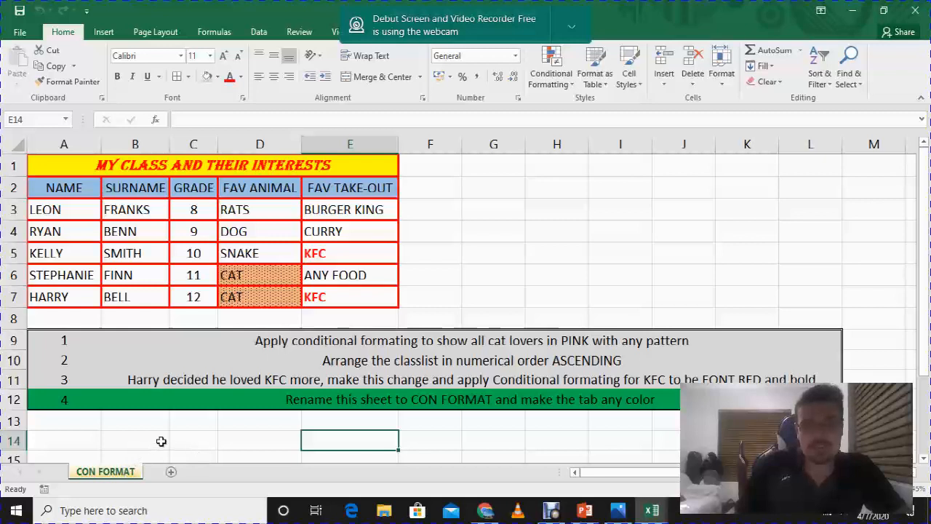